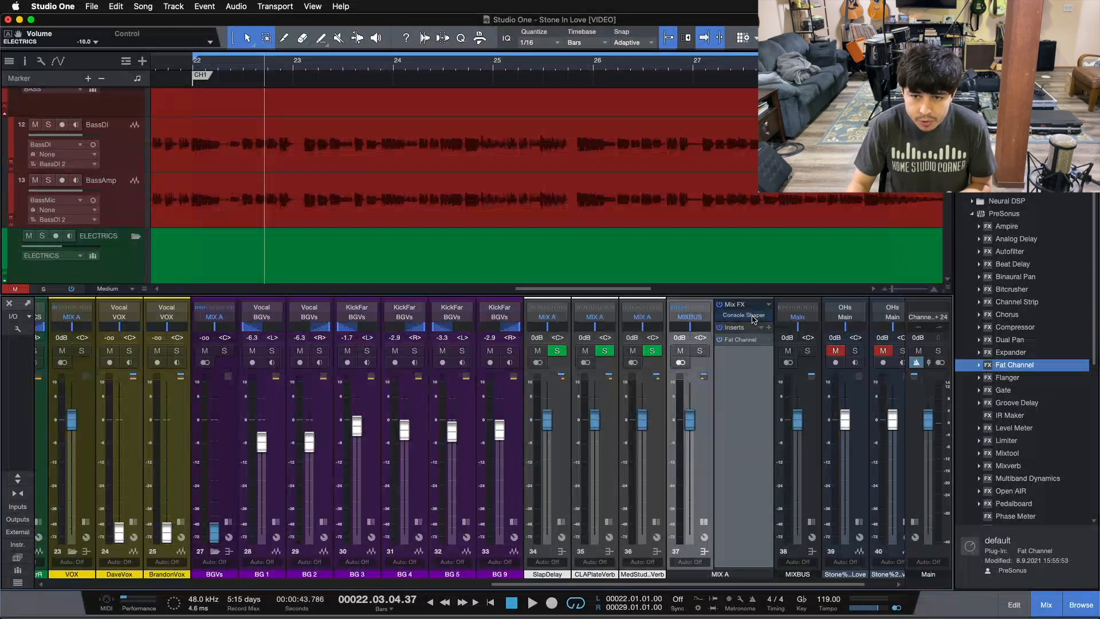
# - Review the Fat Channel compressor on the MIX A bus, close it, and collapse and re-expand the channel's insert list
pyautogui.doubleClick(740, 339)
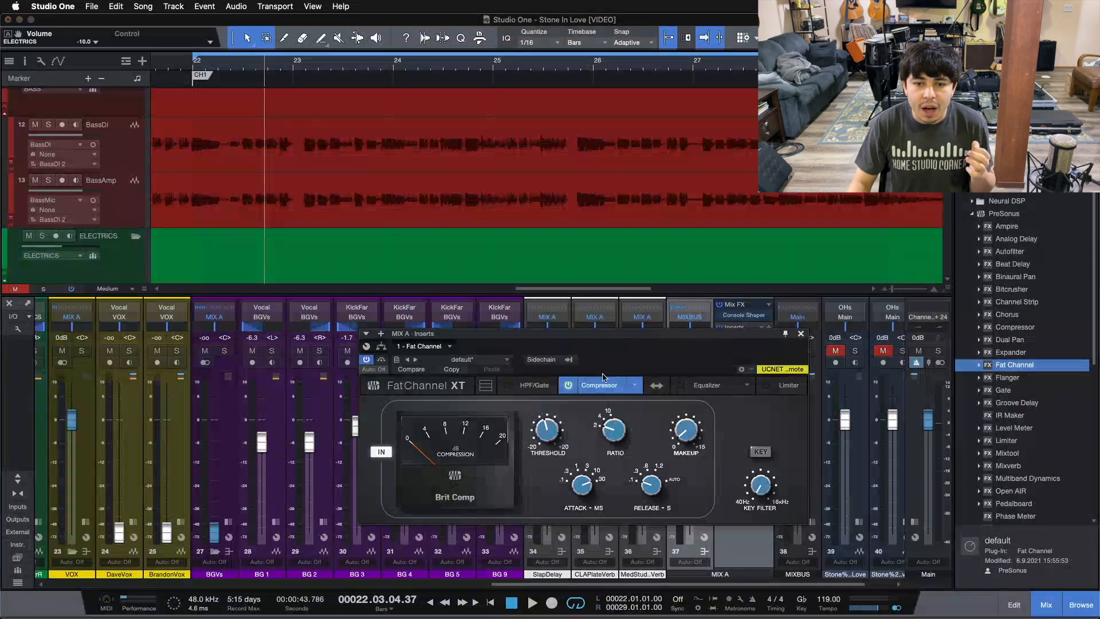
pyautogui.moveTo(607, 359); pyautogui.dragTo(508, 368)
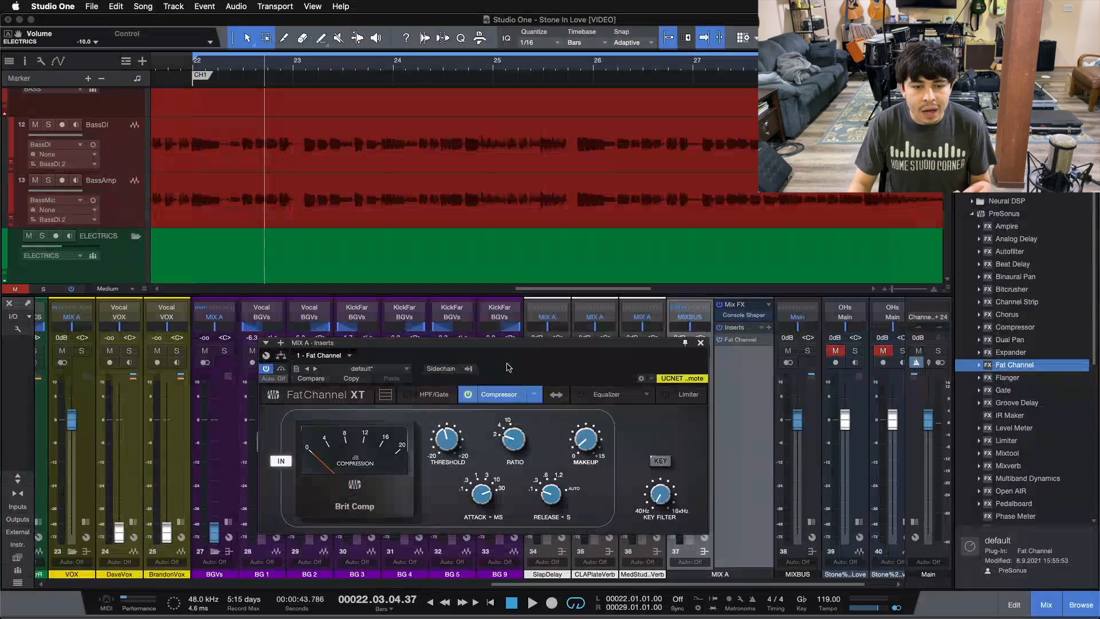
pyautogui.click(700, 342)
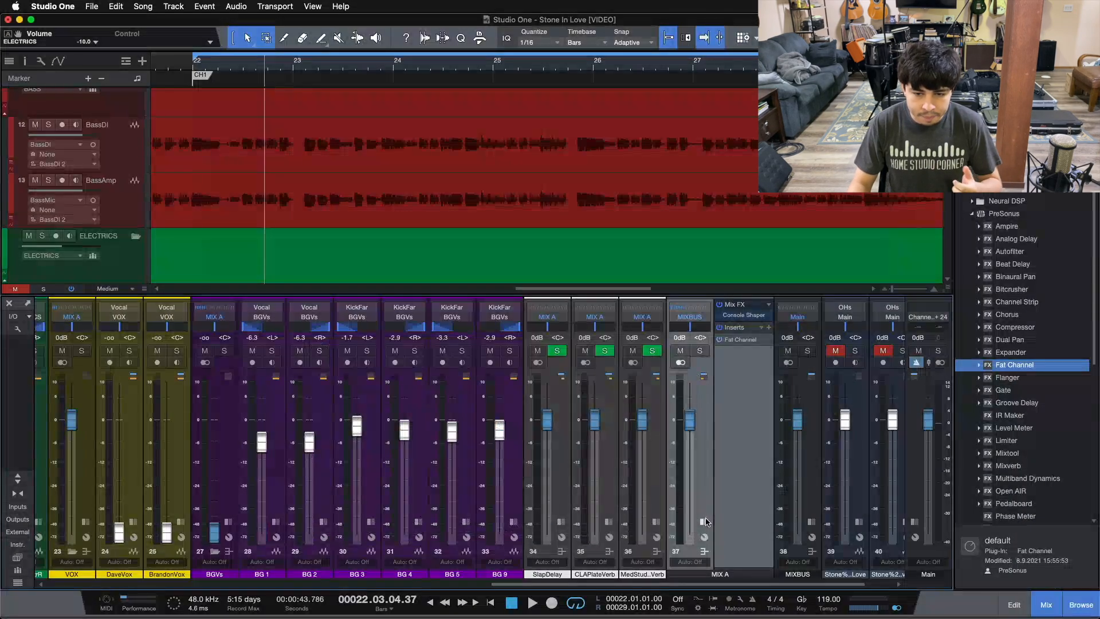
pyautogui.click(703, 551)
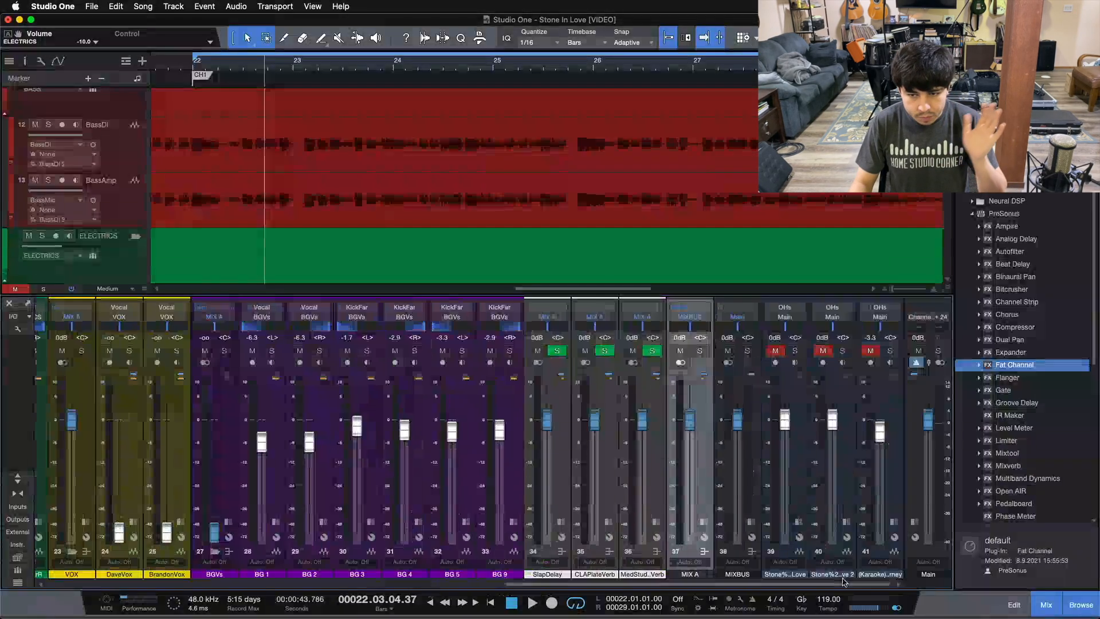
pyautogui.click(704, 522)
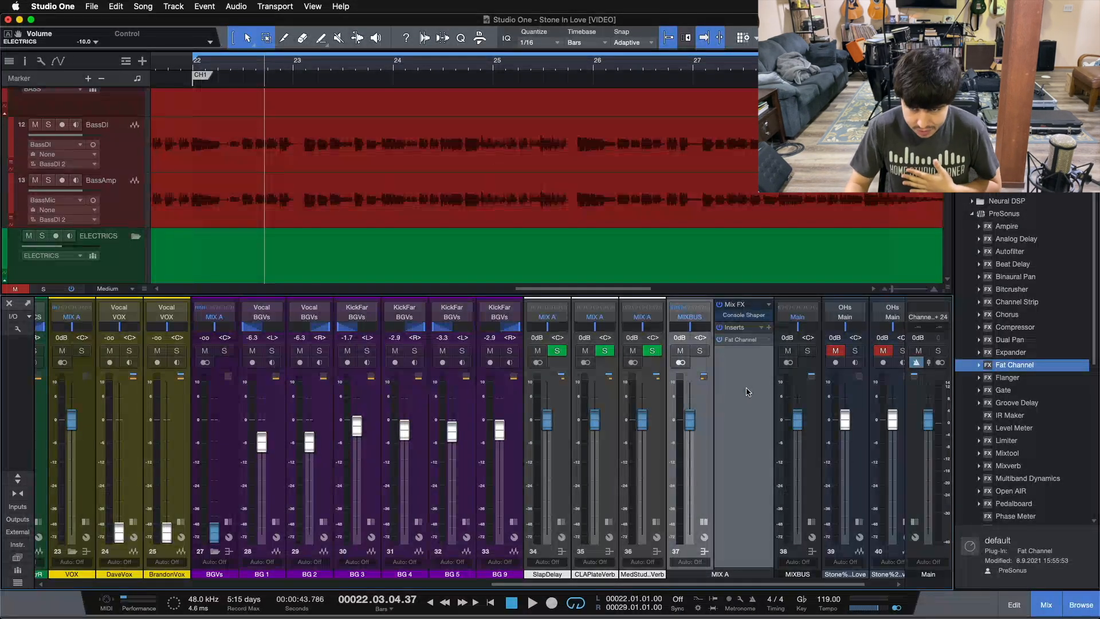
# - Play the mix from the start of the chorus at bar 22 to hear it before adding tape saturation, and stop playback
pyautogui.press('KP_1')
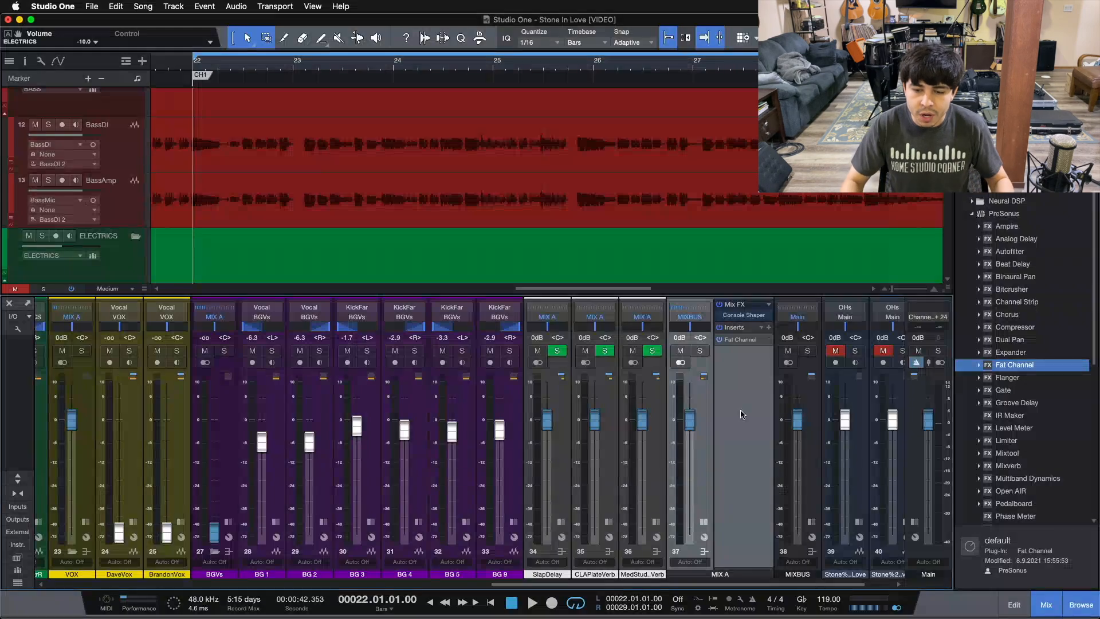
pyautogui.moveTo(642, 583); pyautogui.dragTo(676, 585)
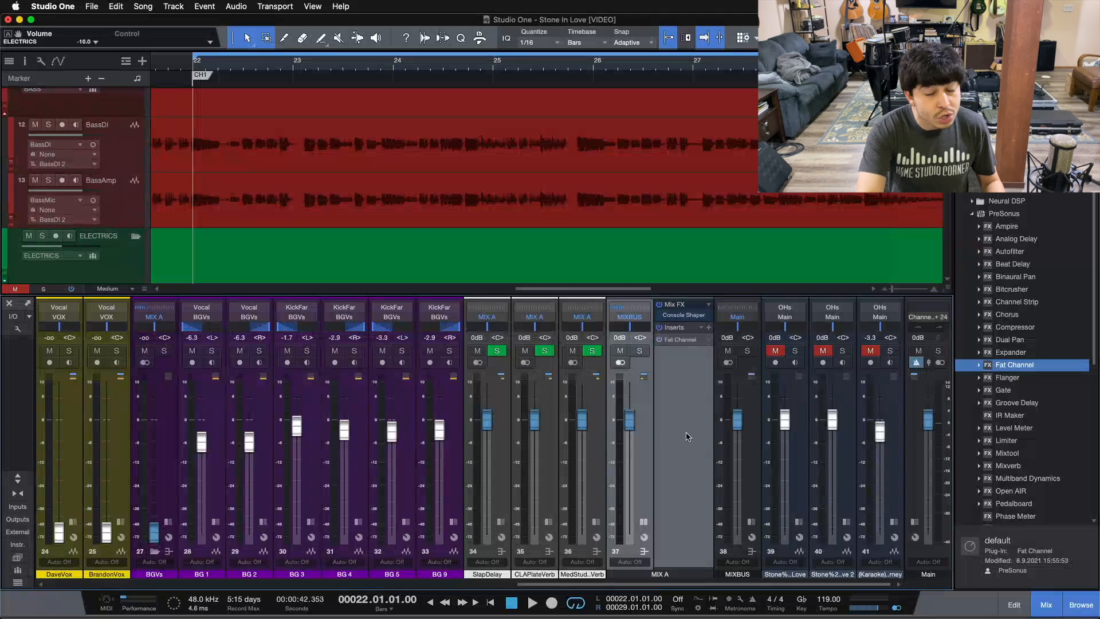
pyautogui.press('space')
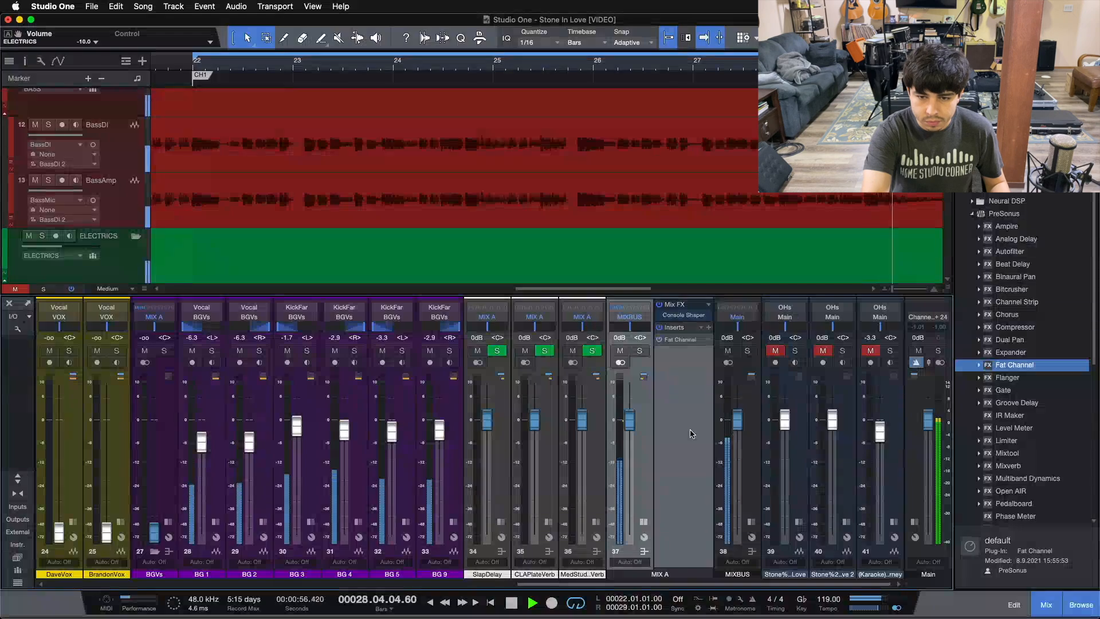
pyautogui.press('space')
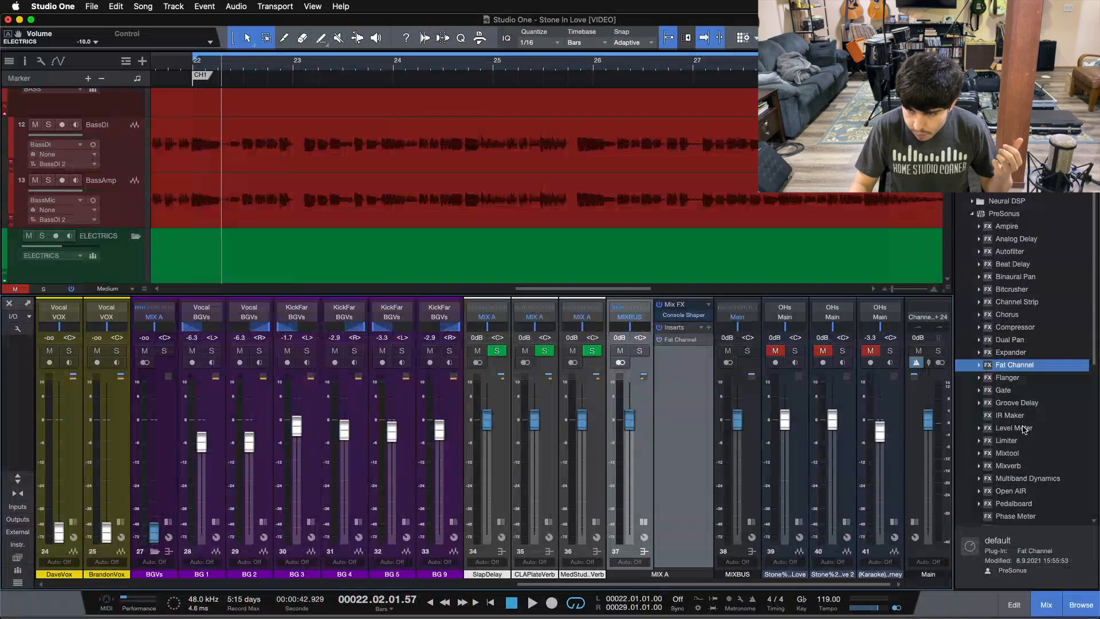
# - Insert the Softube Tape plug-in after Fat Channel on the MIX A bus and place its window fully in view
pyautogui.scroll(-6, 1023, 429)
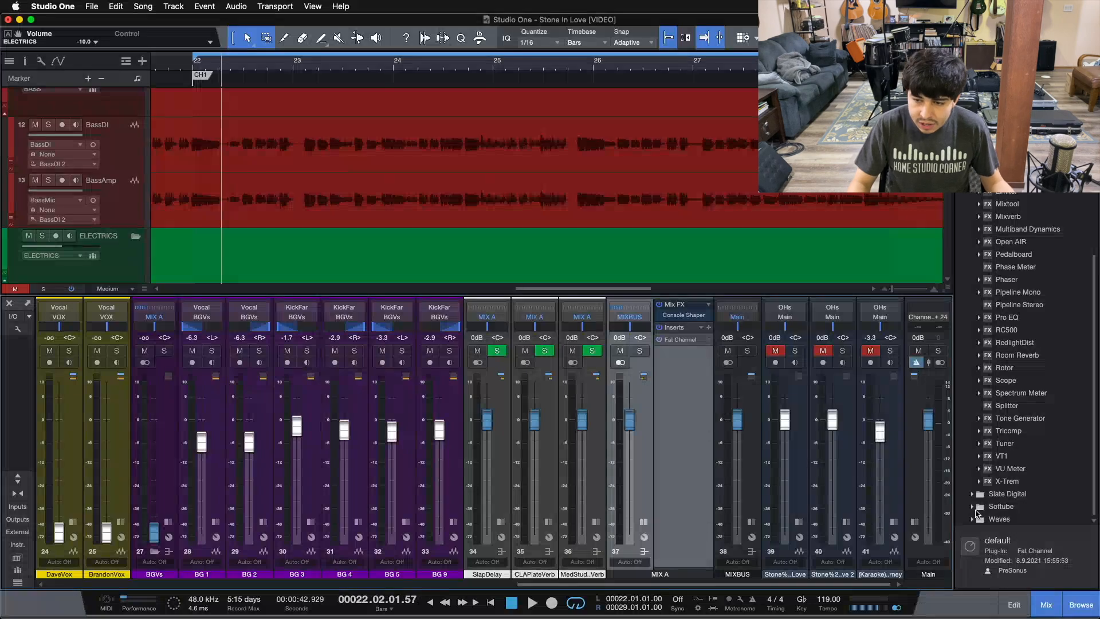
pyautogui.click(972, 507)
pyautogui.click(972, 507)
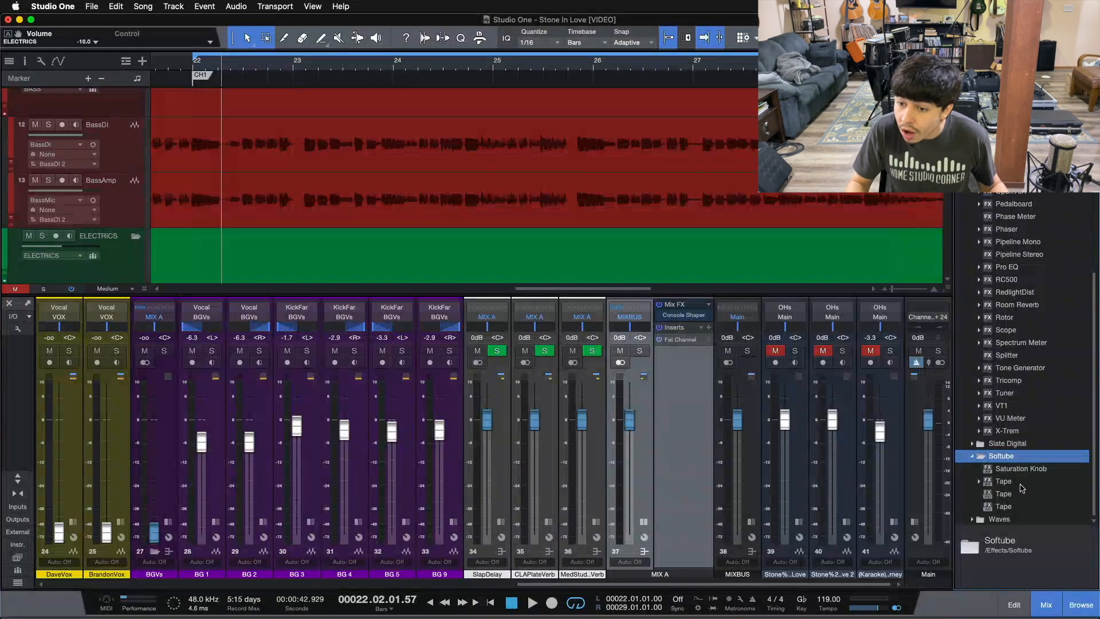
pyautogui.moveTo(1005, 494); pyautogui.dragTo(679, 376)
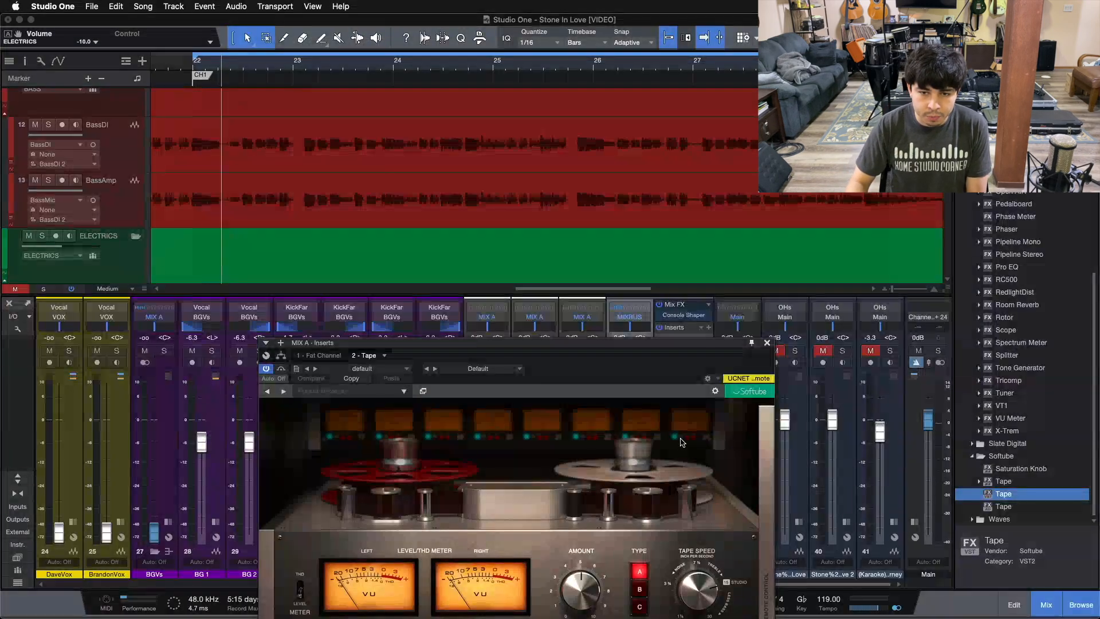
pyautogui.moveTo(662, 343); pyautogui.dragTo(679, 232)
pyautogui.moveTo(678, 273); pyautogui.dragTo(723, 279)
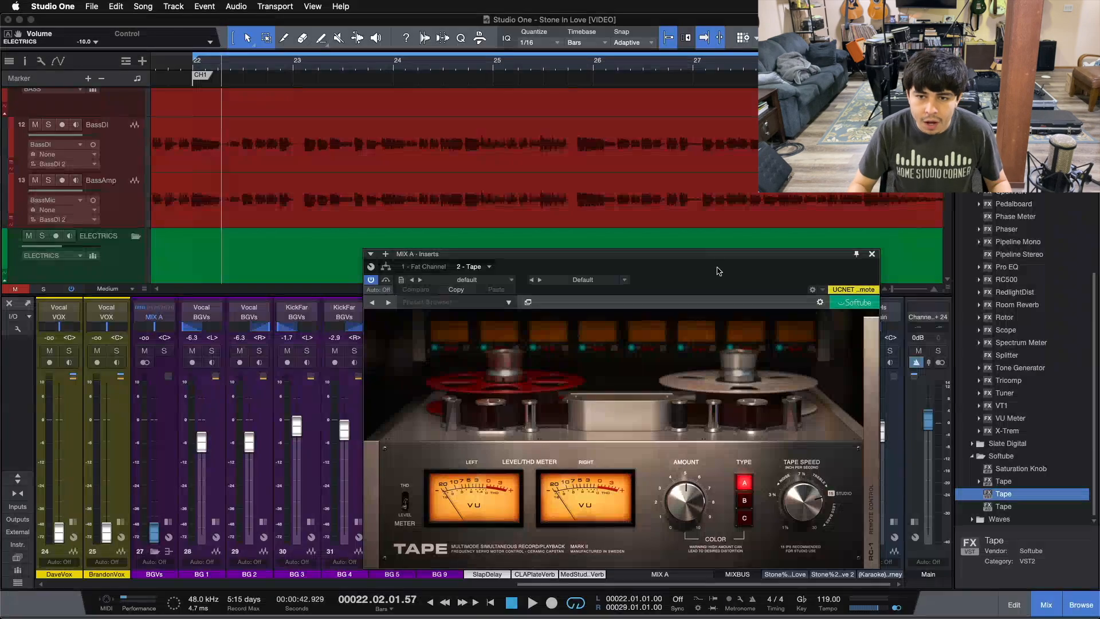
pyautogui.moveTo(720, 272); pyautogui.dragTo(645, 258)
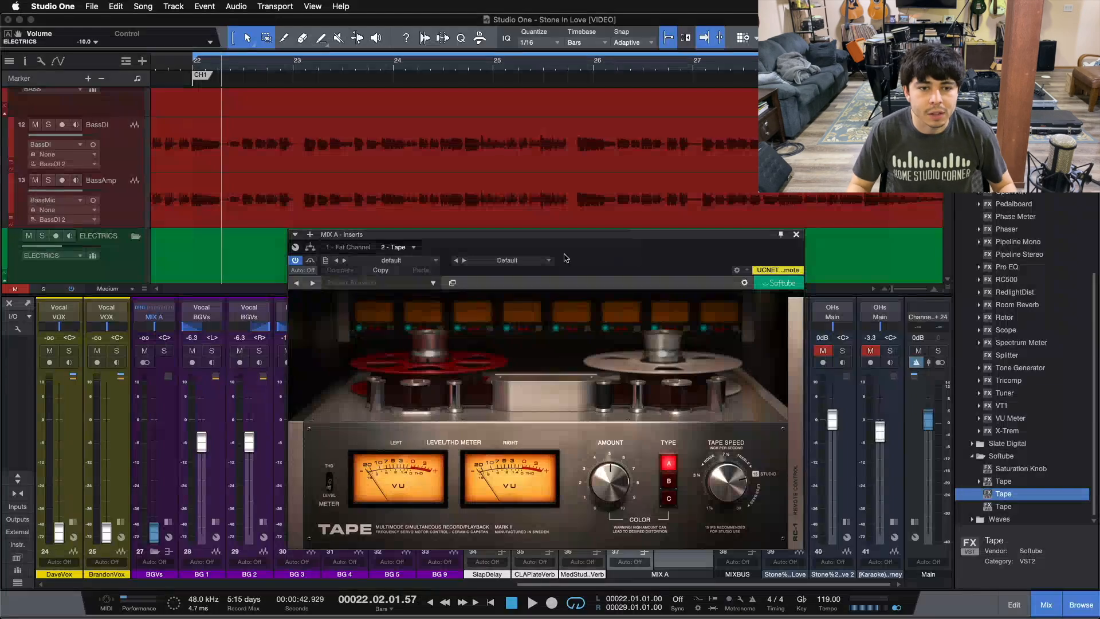
pyautogui.moveTo(580, 265); pyautogui.dragTo(594, 224)
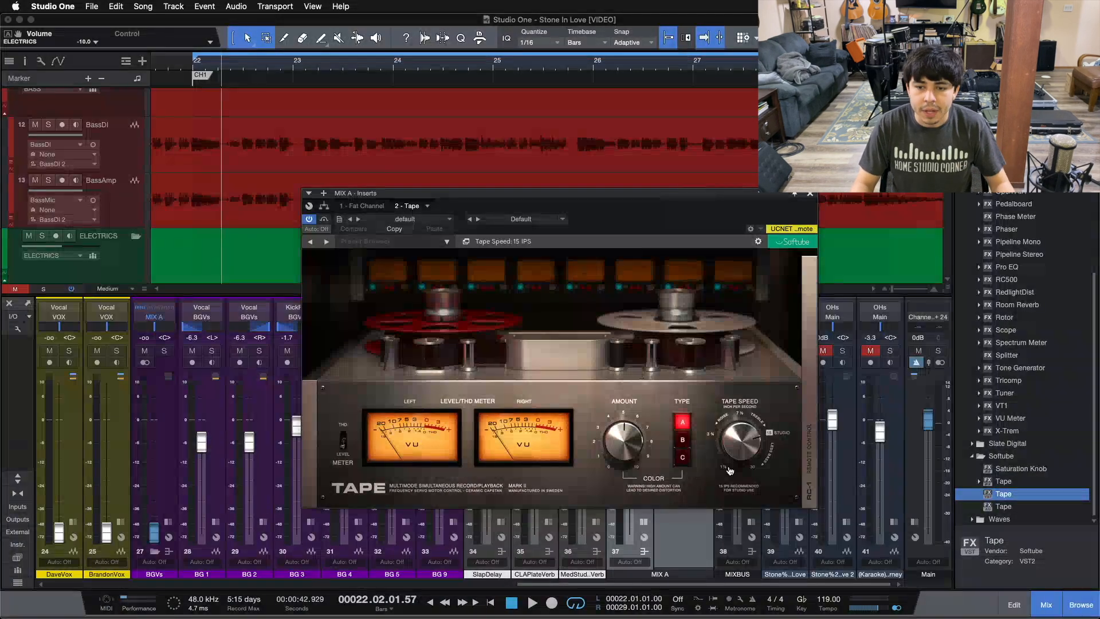
# - Set the Tape plug-in to a tape speed of 30 IPS, type B and a color amount of 5.1
pyautogui.moveTo(738, 447); pyautogui.dragTo(738, 438)
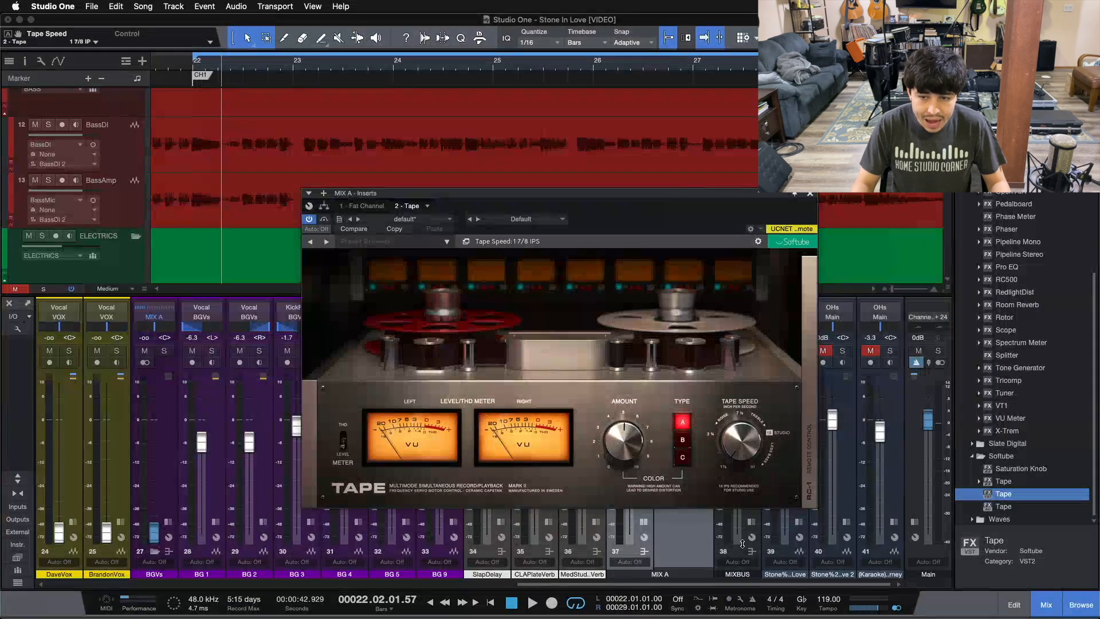
pyautogui.moveTo(741, 444); pyautogui.dragTo(742, 448)
pyautogui.scroll(1, 742, 448)
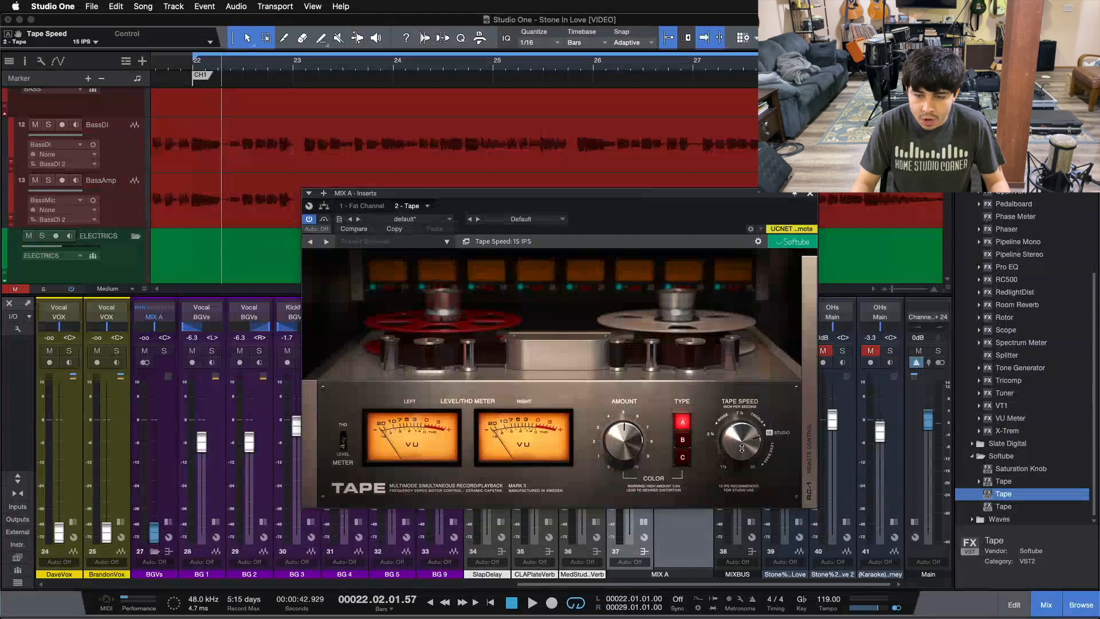
pyautogui.scroll(1, 742, 448)
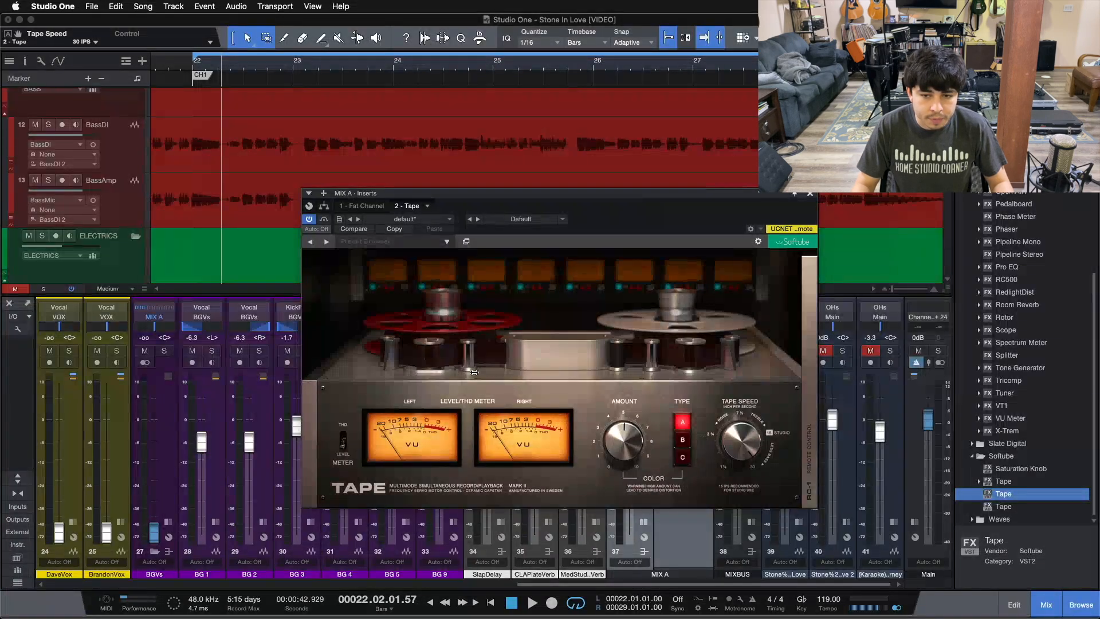
pyautogui.click(681, 440)
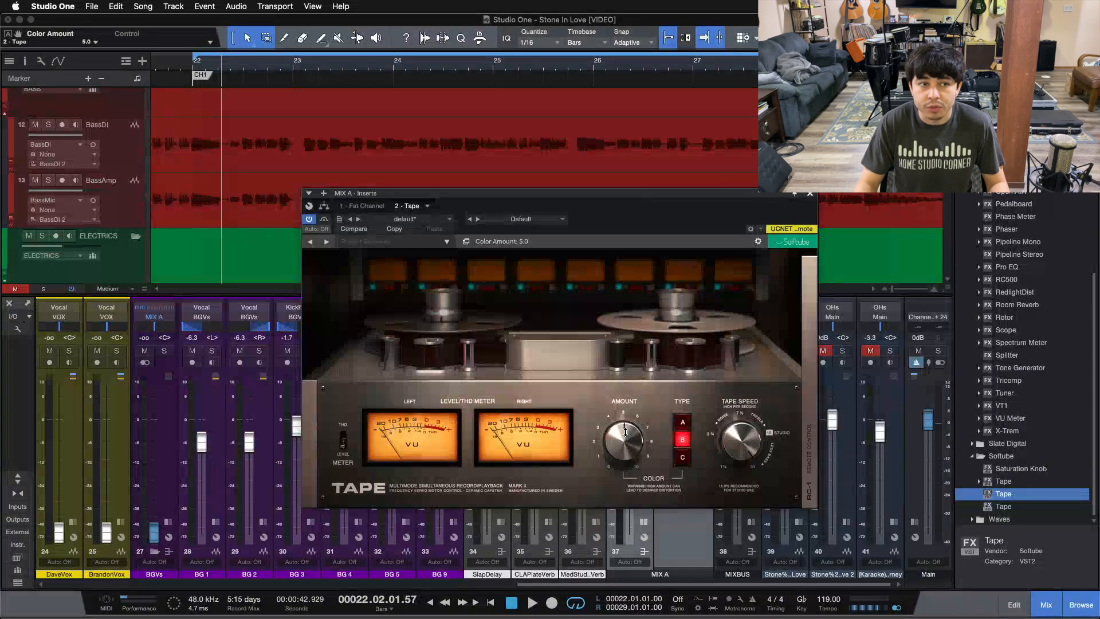
pyautogui.moveTo(625, 432); pyautogui.dragTo(625, 431)
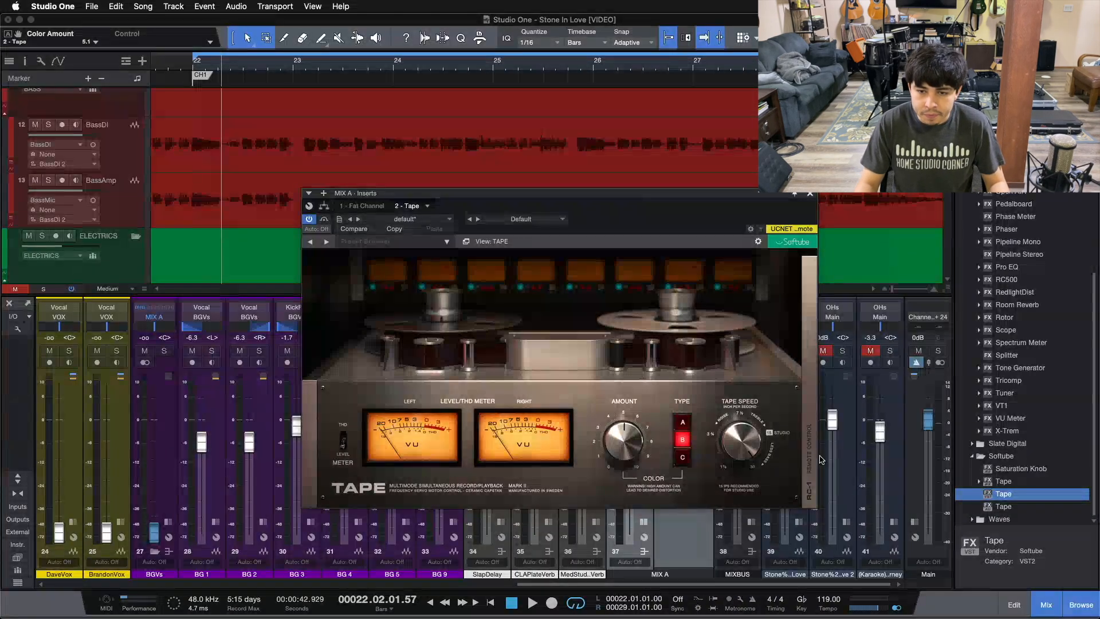
# - Play from bar 22 and toggle the Tape plug-in's bypass repeatedly to compare the mix with and without it, ending with it active
pyautogui.press('space')
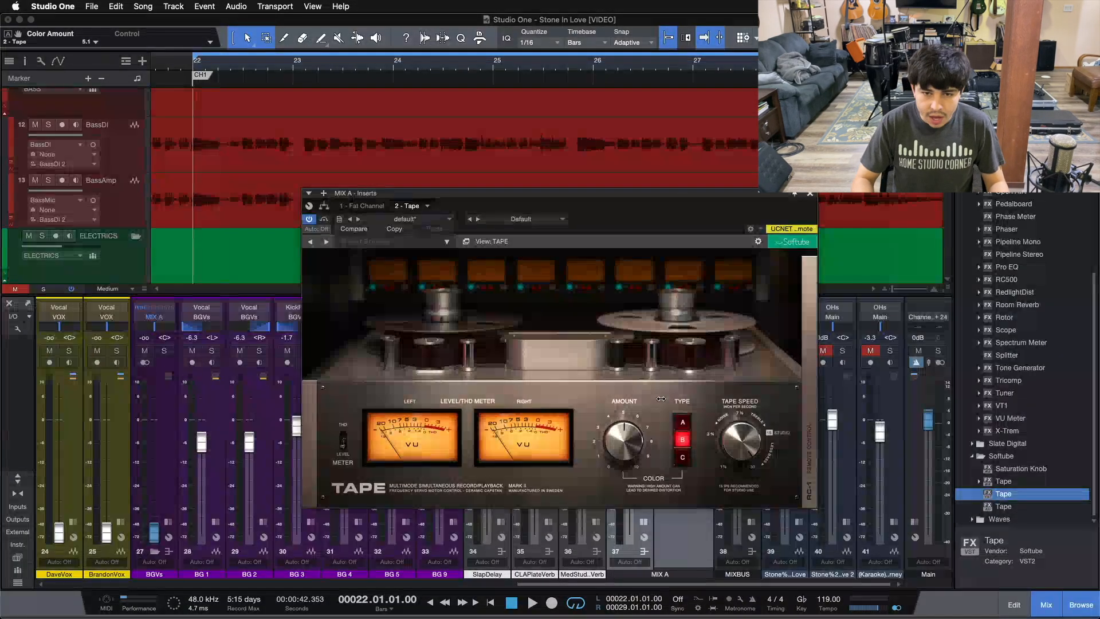
pyautogui.click(324, 220)
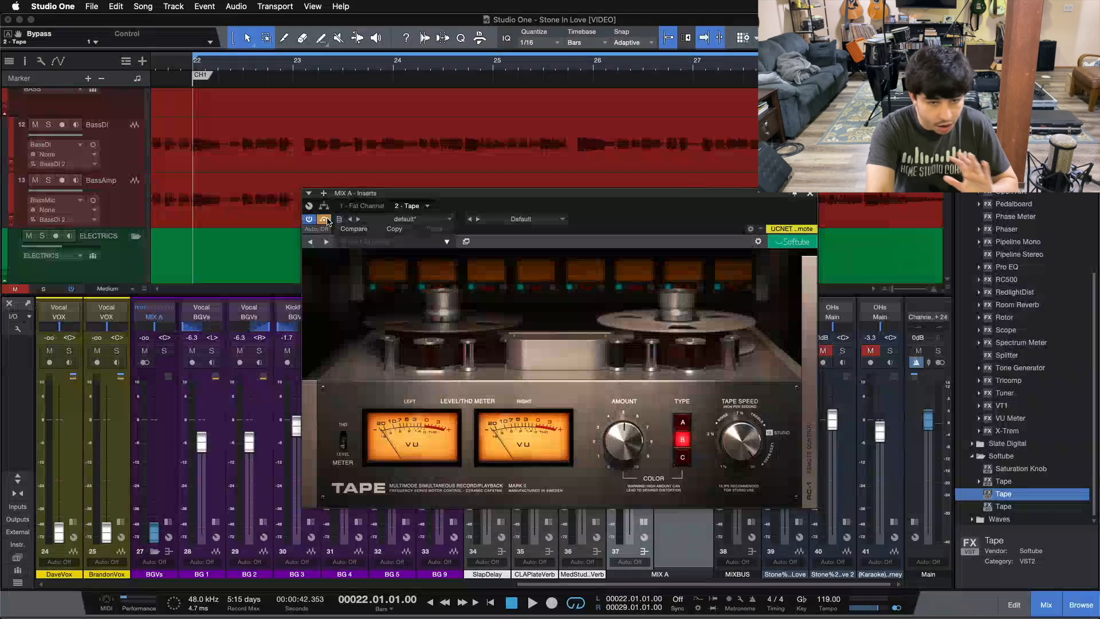
pyautogui.press('space')
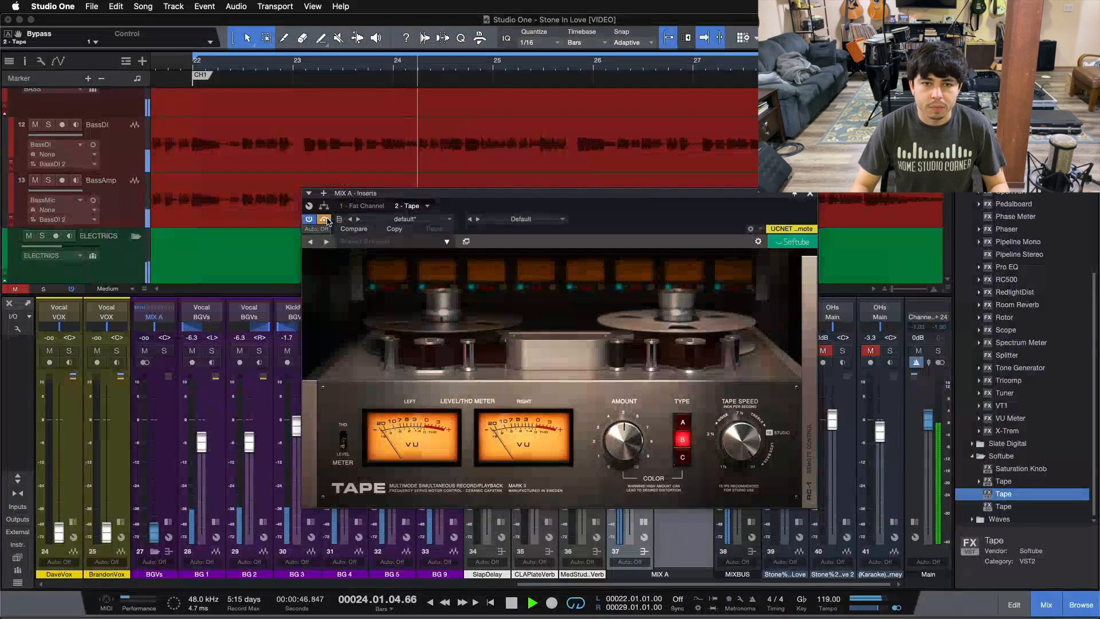
pyautogui.click(324, 220)
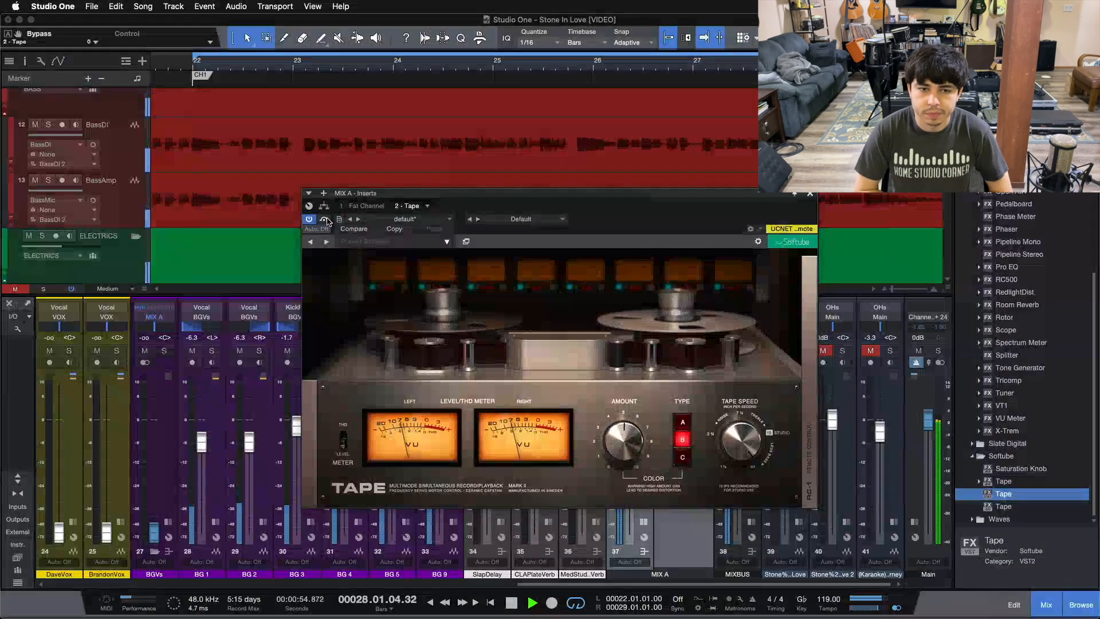
pyautogui.click(324, 219)
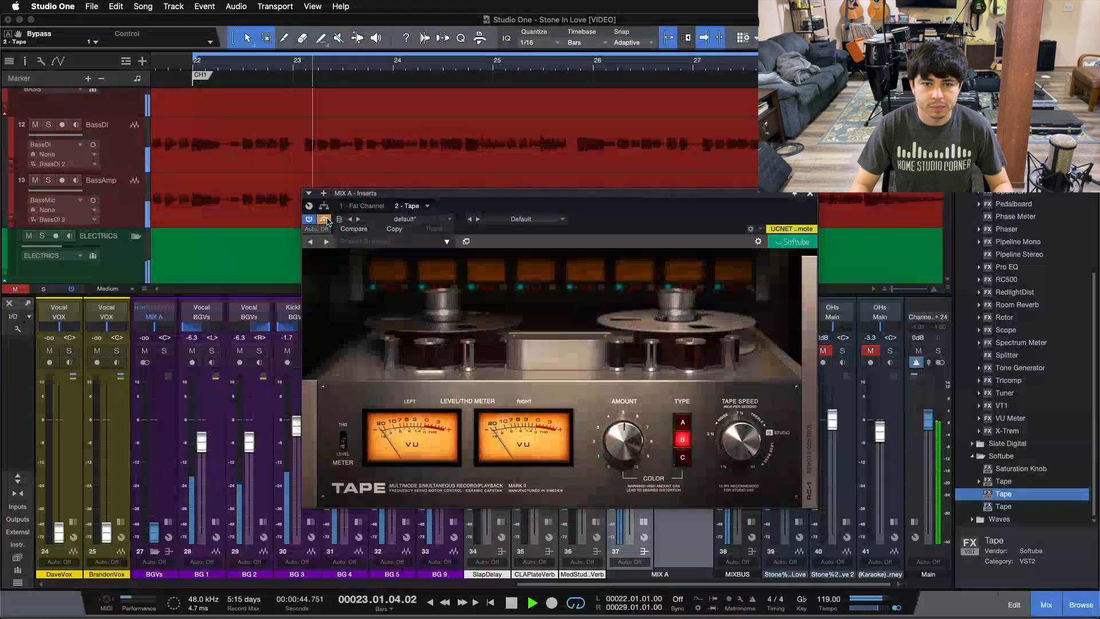
pyautogui.click(324, 219)
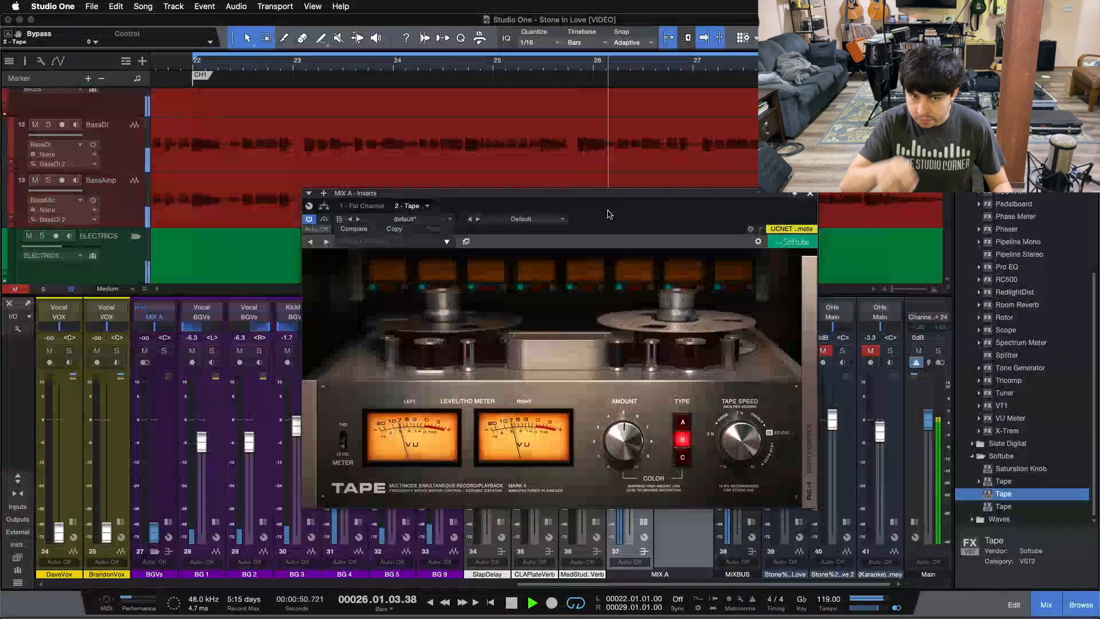
pyautogui.click(324, 219)
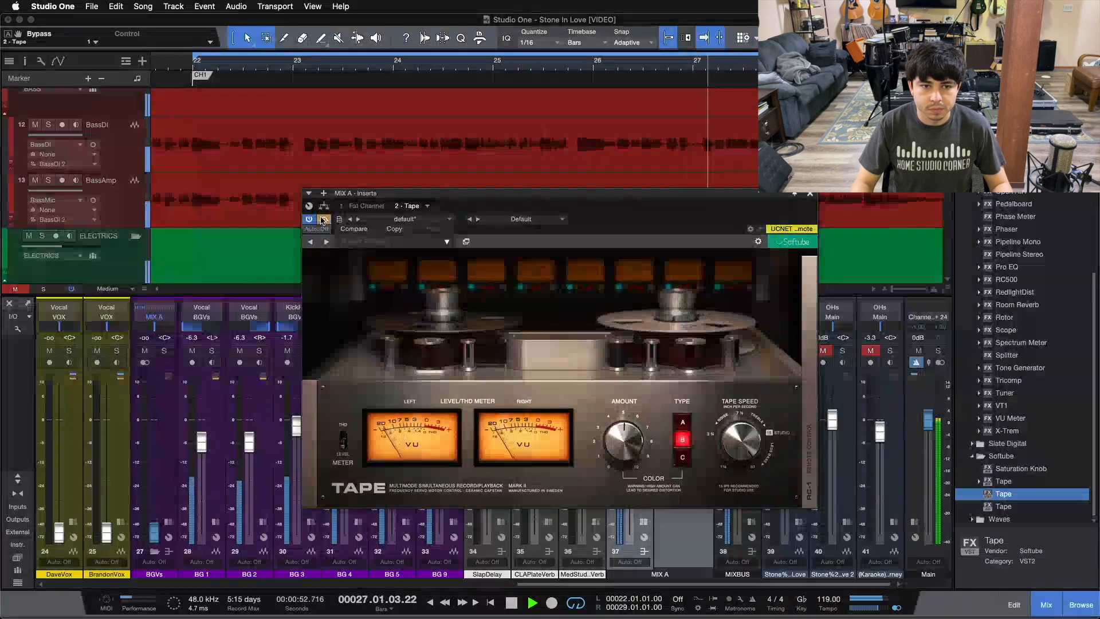
pyautogui.click(325, 219)
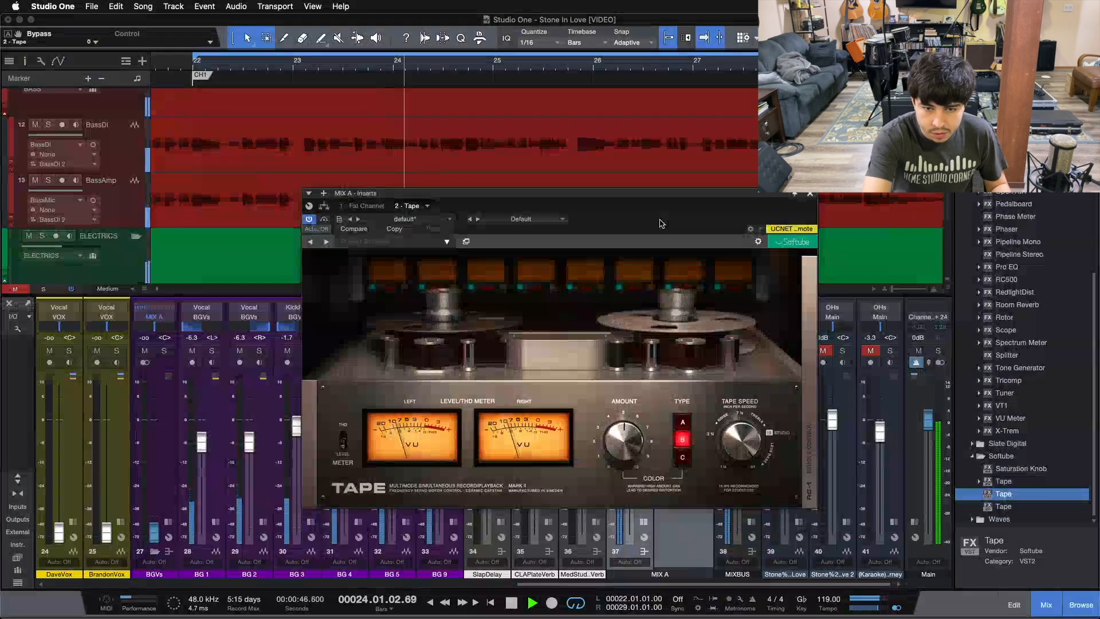
pyautogui.press('space')
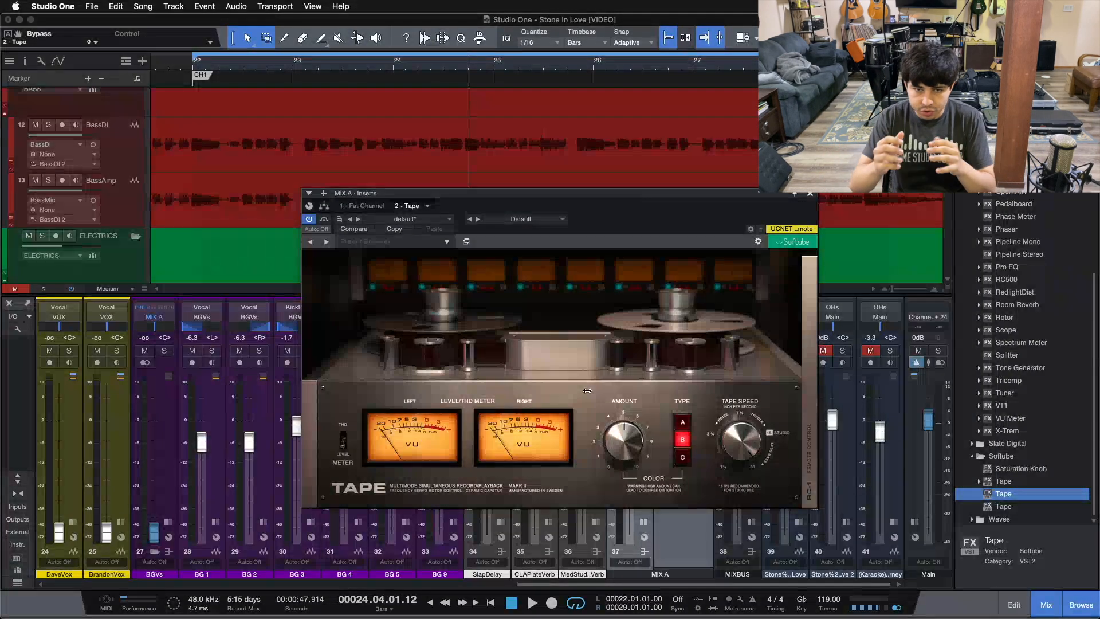
# - Move the Tape window clear of the mixer inserts, replay from bar 22 while toggling Tape's bypass, and stop playback with the plug-in active
pyautogui.moveTo(697, 220); pyautogui.dragTo(504, 245)
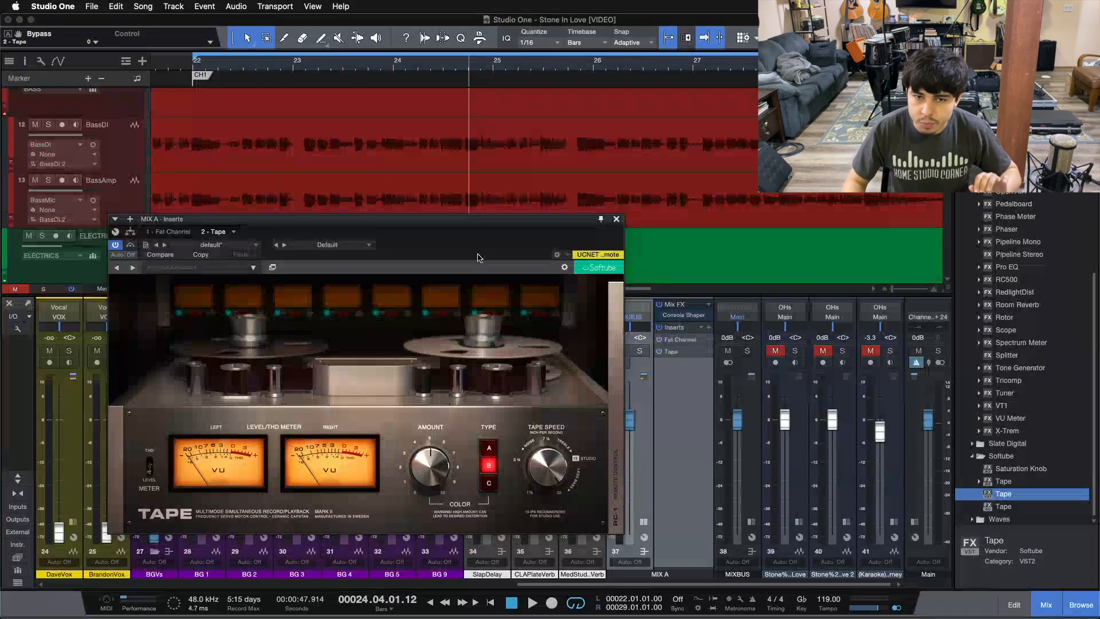
pyautogui.moveTo(478, 256); pyautogui.dragTo(547, 260)
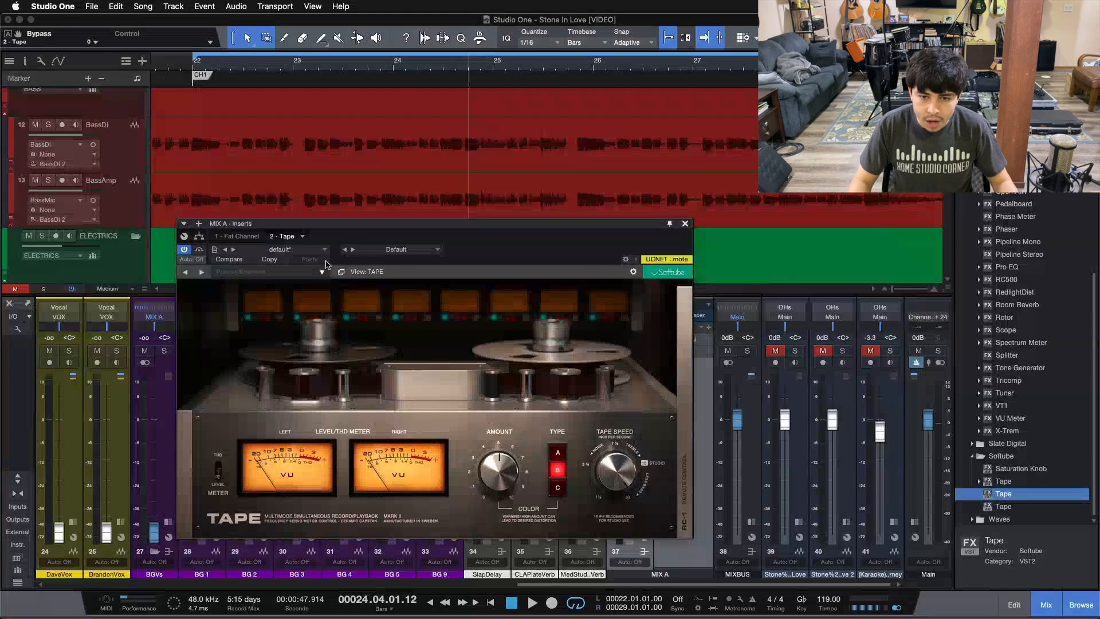
pyautogui.press('Home')
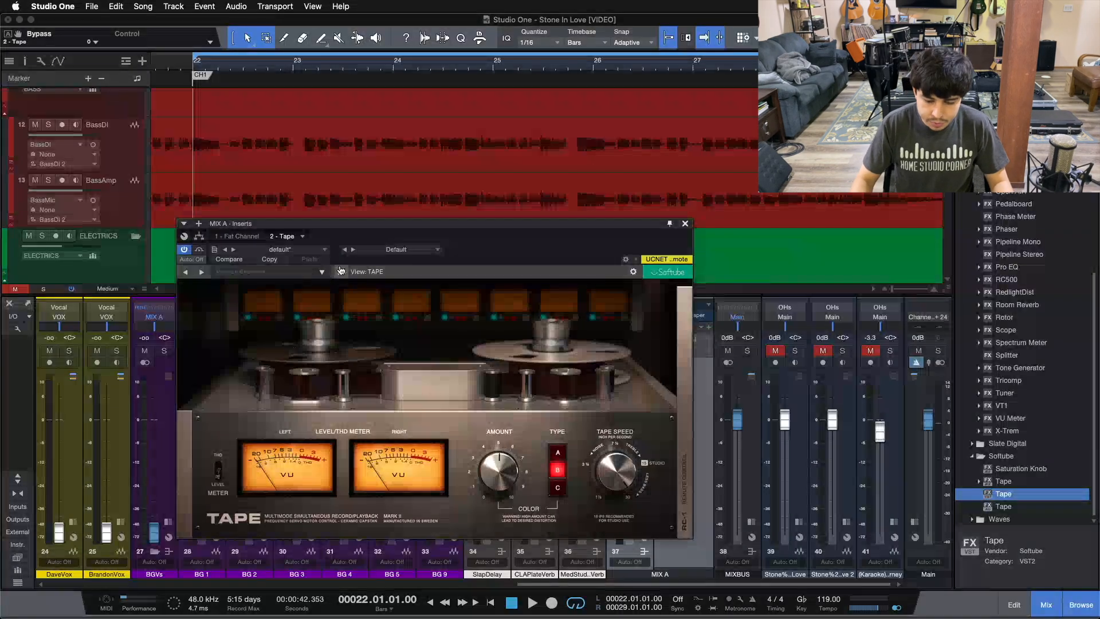
pyautogui.press('space')
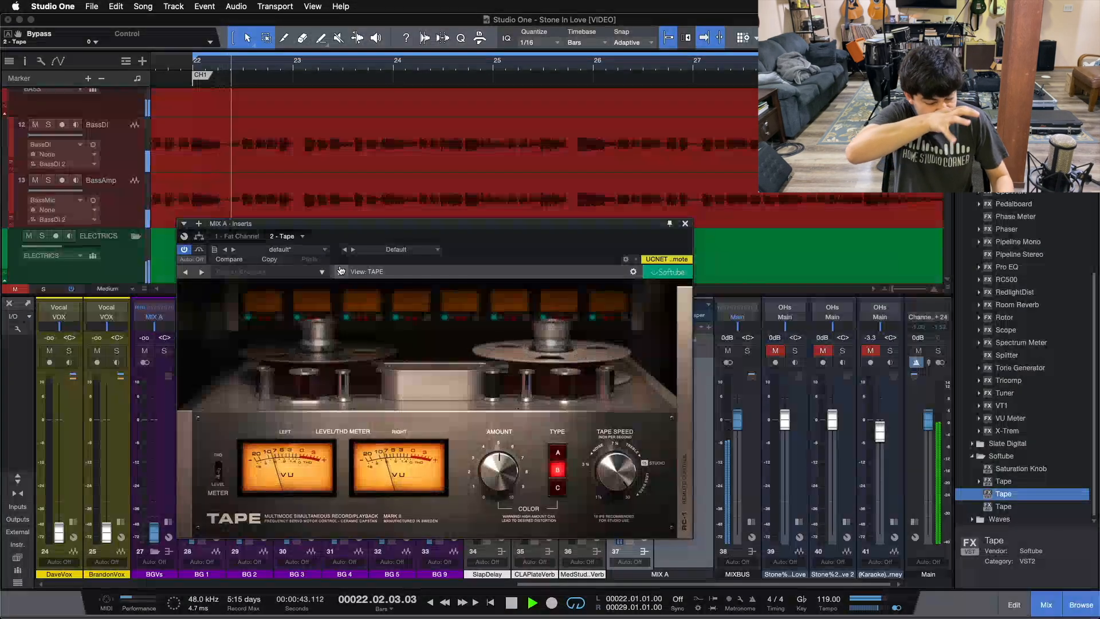
pyautogui.click(199, 250)
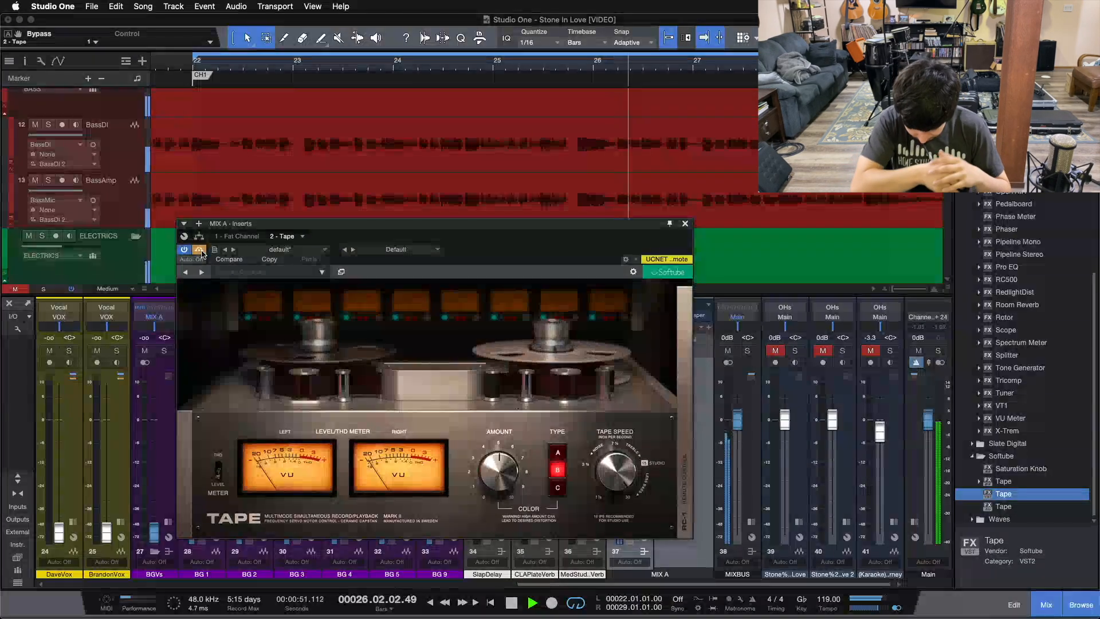
pyautogui.click(199, 250)
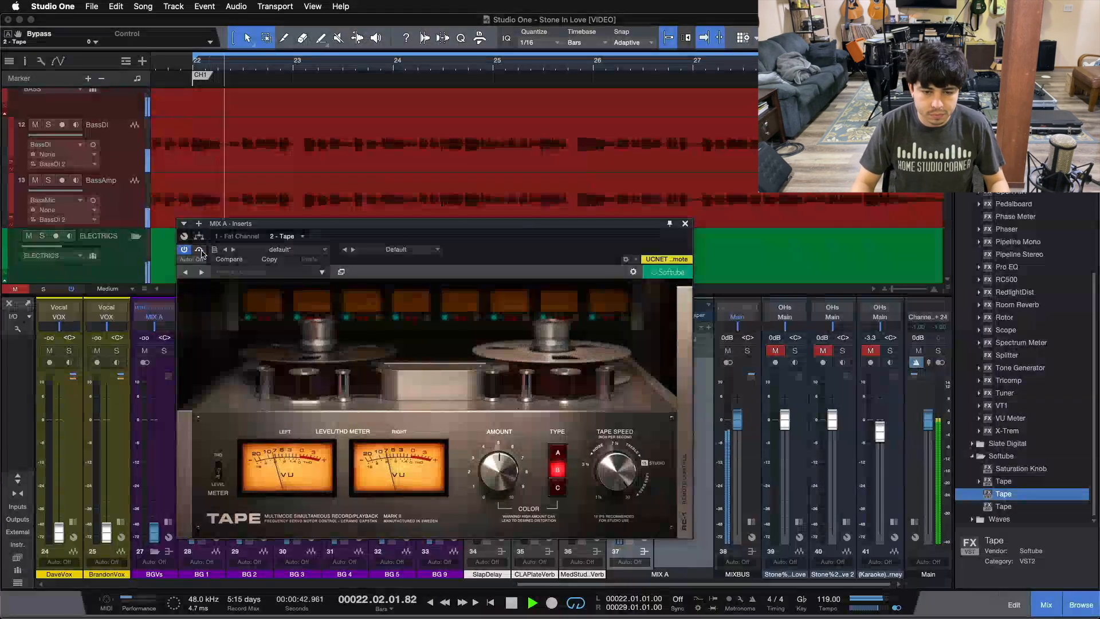
pyautogui.click(199, 251)
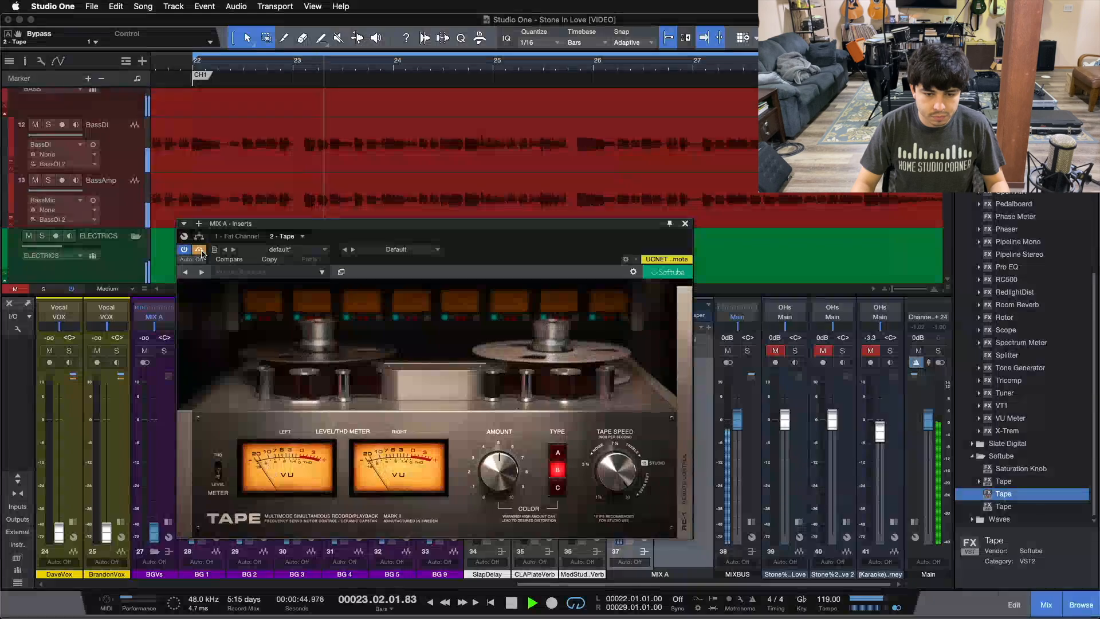
pyautogui.click(199, 250)
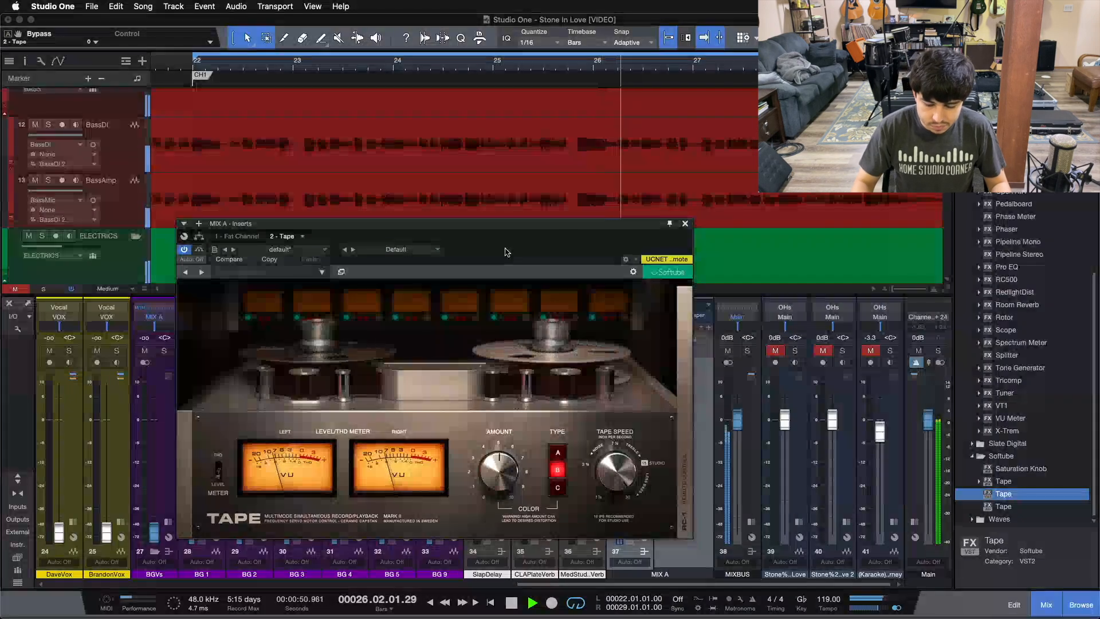
pyautogui.press('space')
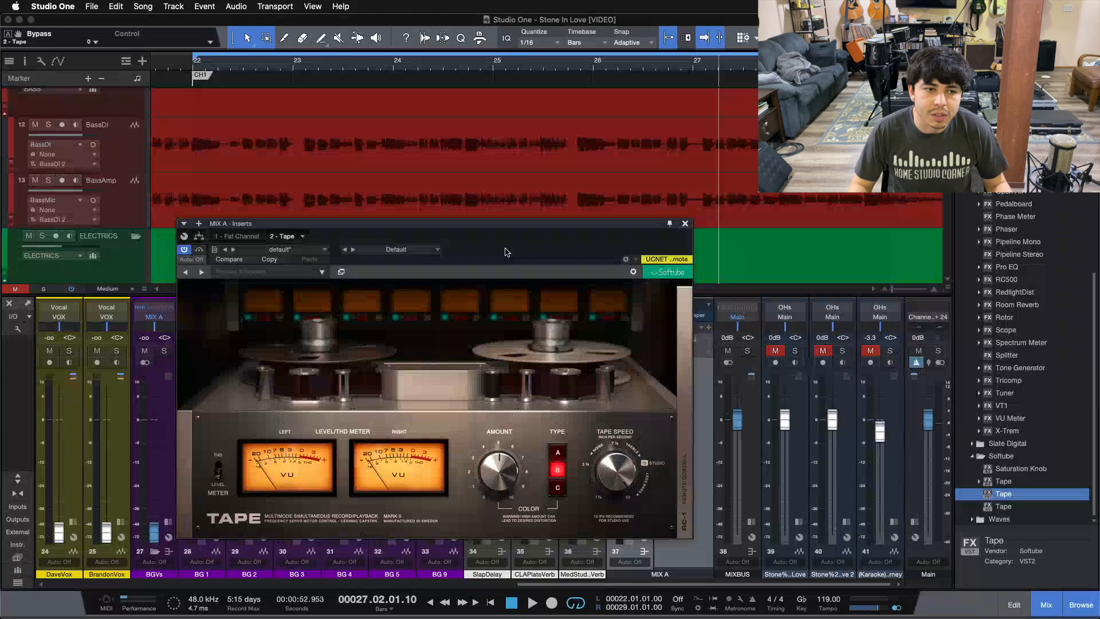
# - Play from bar 22, push Tape's color amount to 10.0 to hear the heaviest saturation, return it to about 5, and stop playback
pyautogui.moveTo(524, 255); pyautogui.dragTo(461, 231)
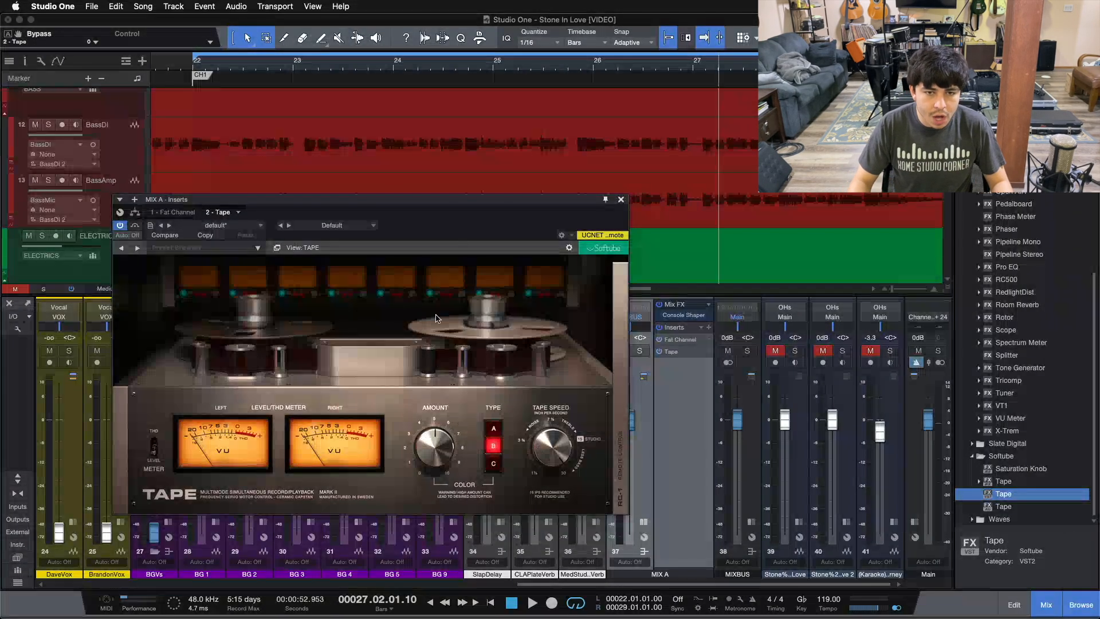
pyautogui.moveTo(452, 229); pyautogui.dragTo(462, 244)
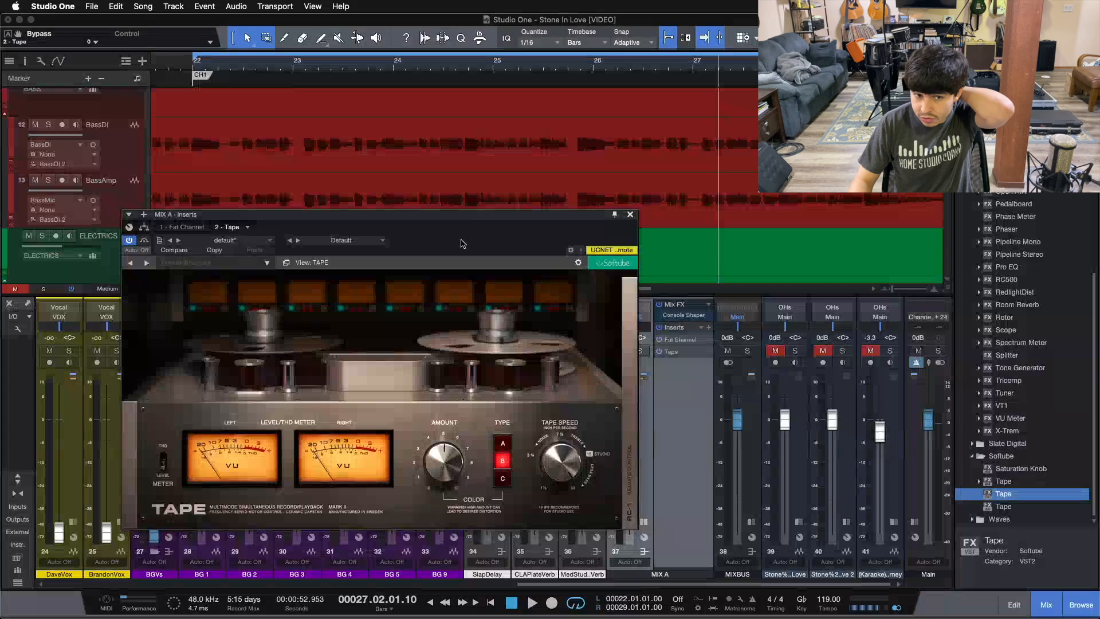
pyautogui.press('space')
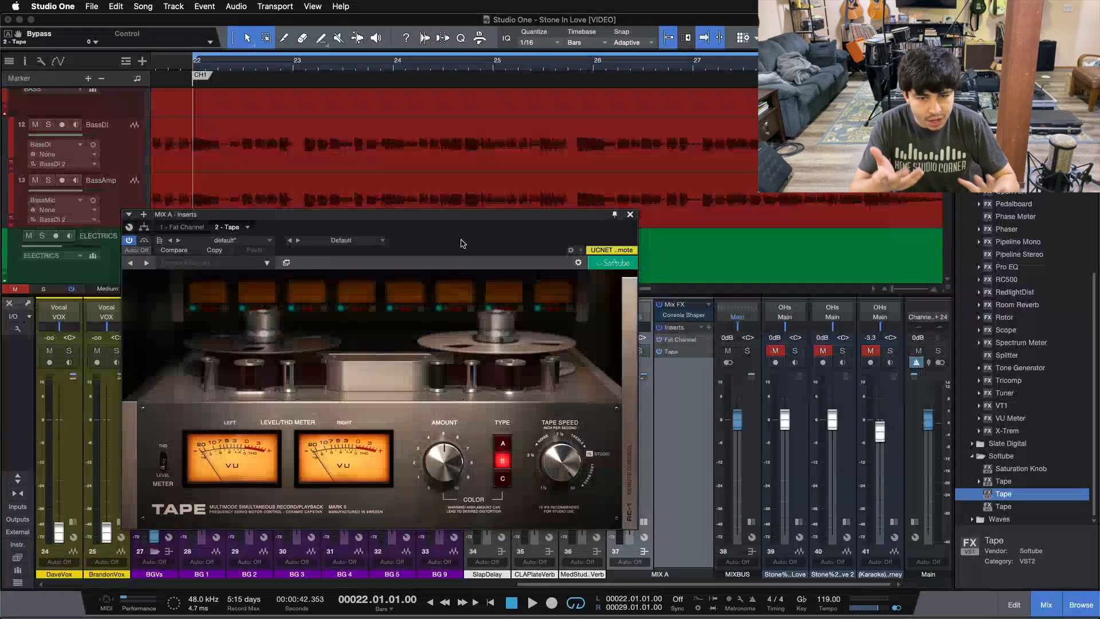
pyautogui.press('space')
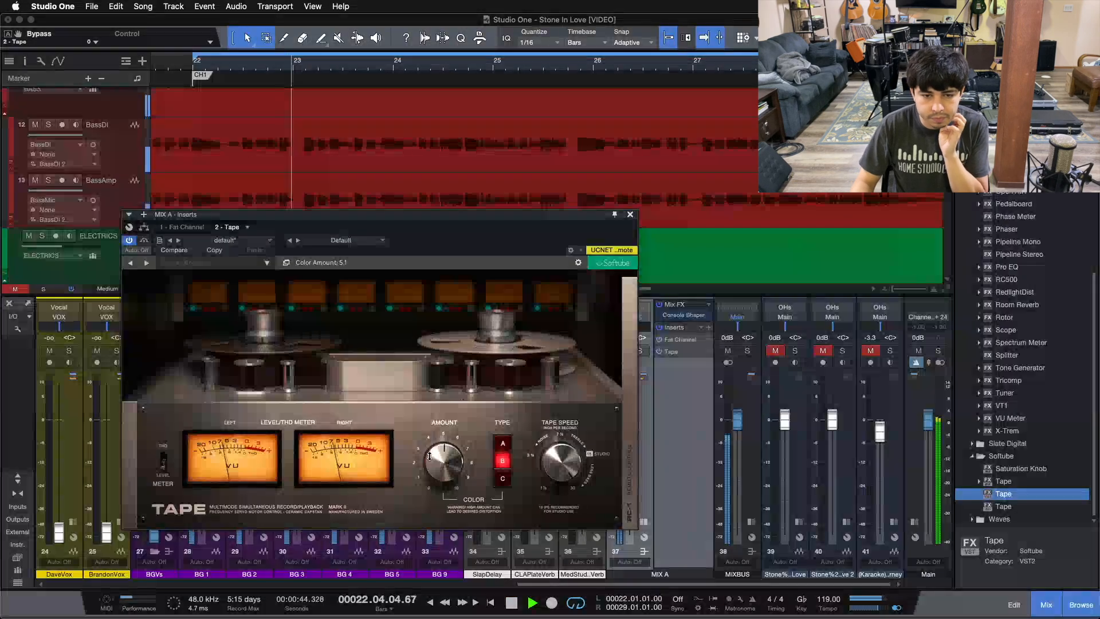
pyautogui.moveTo(439, 458)
pyautogui.moveTo(439, 458); pyautogui.dragTo(440, 383)
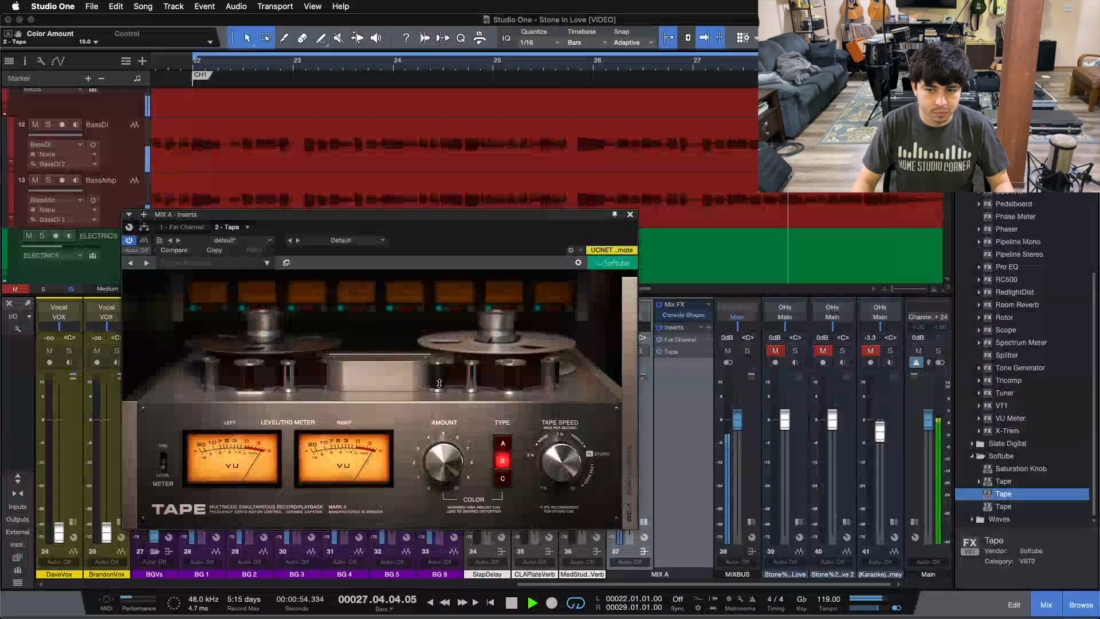
pyautogui.moveTo(439, 383); pyautogui.dragTo(445, 346)
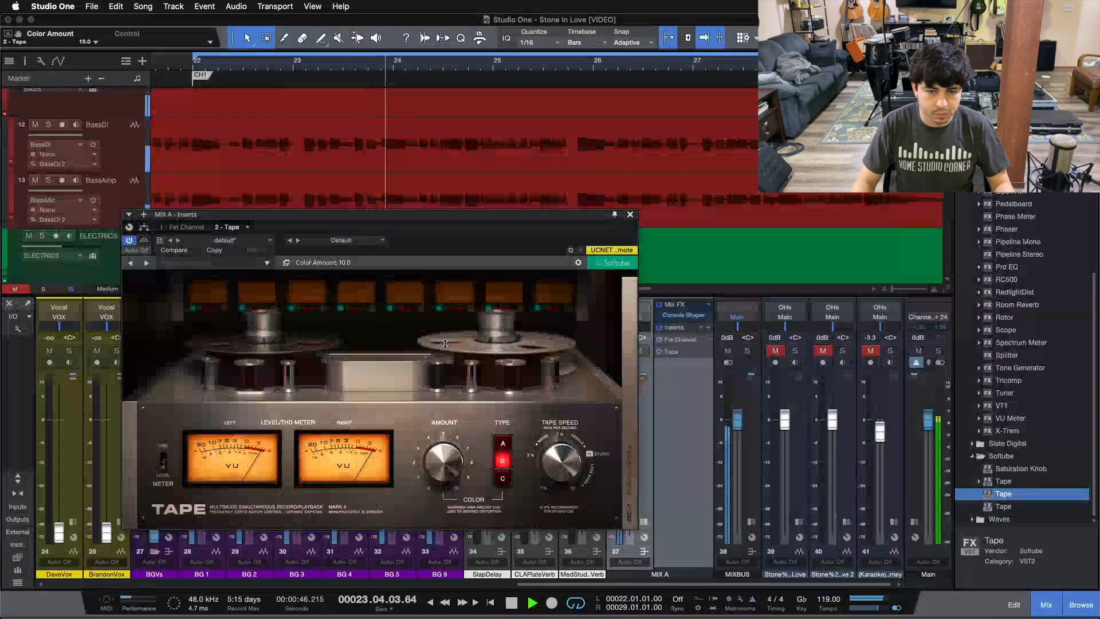
pyautogui.moveTo(445, 343); pyautogui.dragTo(431, 321)
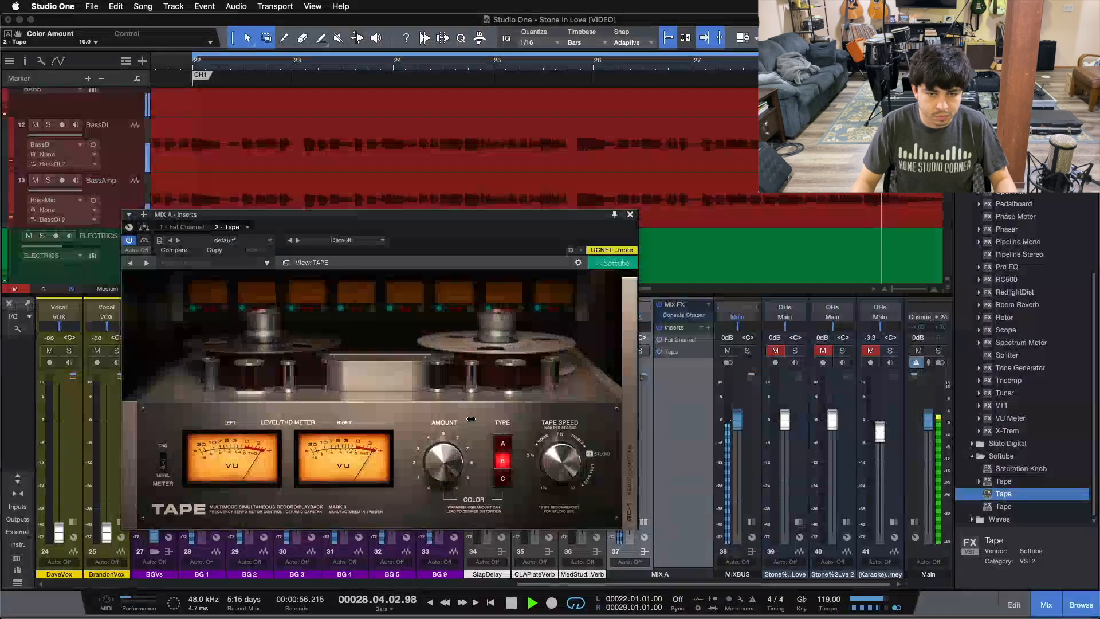
pyautogui.click(443, 434)
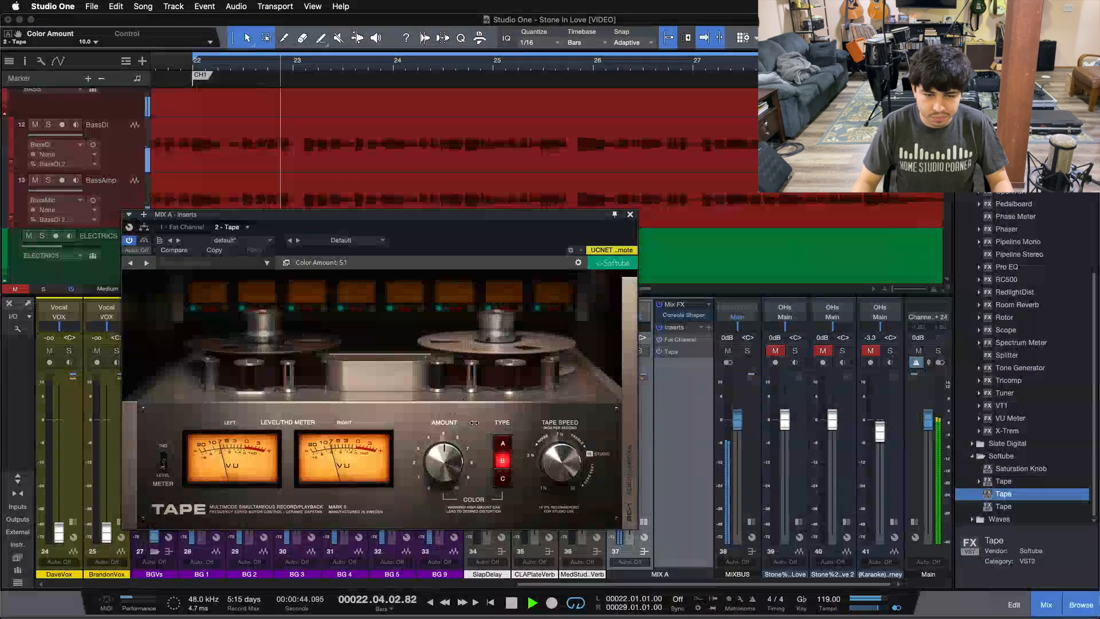
pyautogui.press('space')
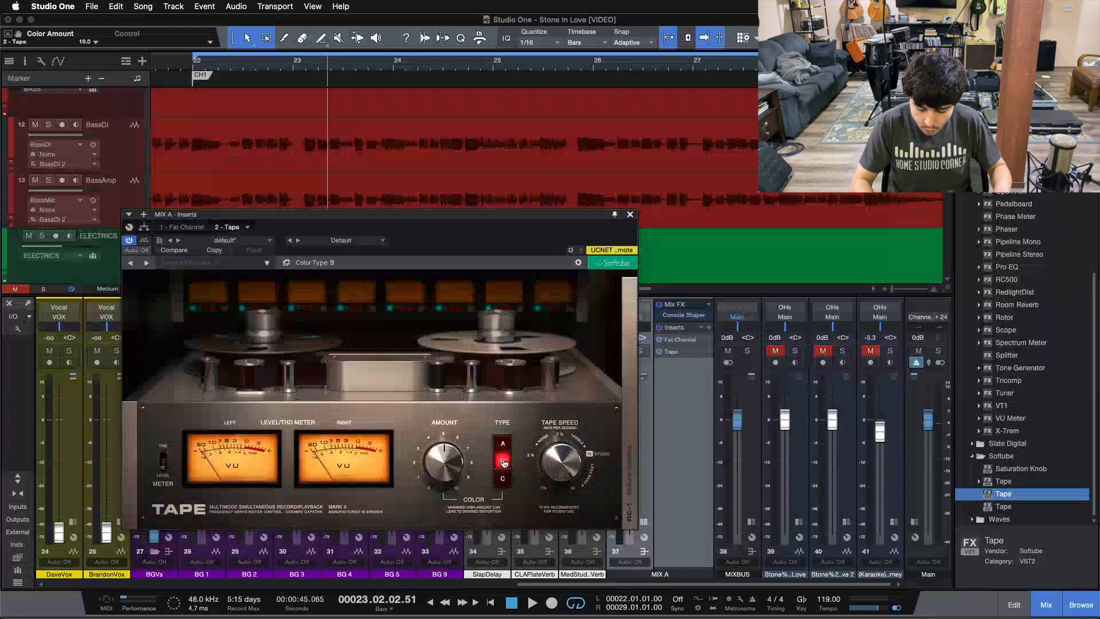
# - Play from bar 22 and switch Tape's color type between A, C and B to compare their sound, stopping playback on type A
pyautogui.press('space')
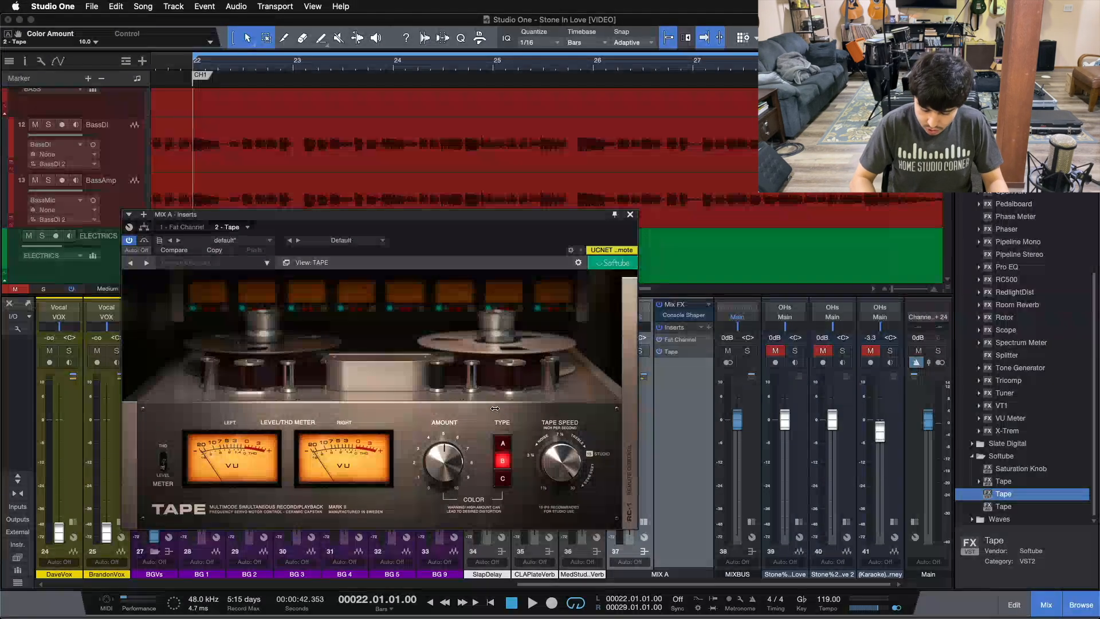
pyautogui.press('space')
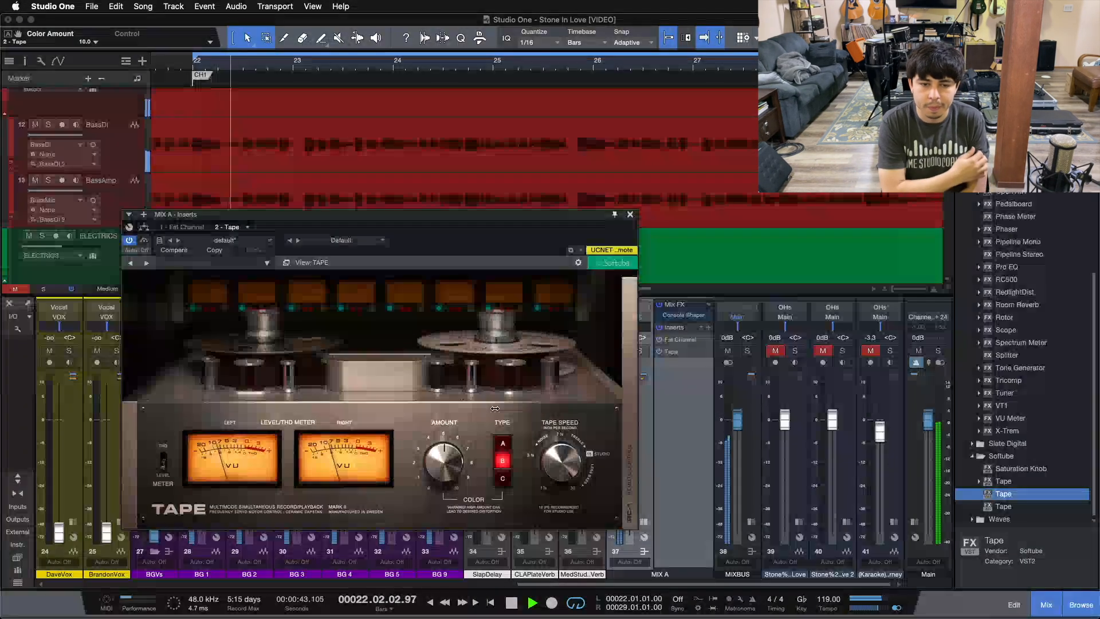
pyautogui.click(500, 444)
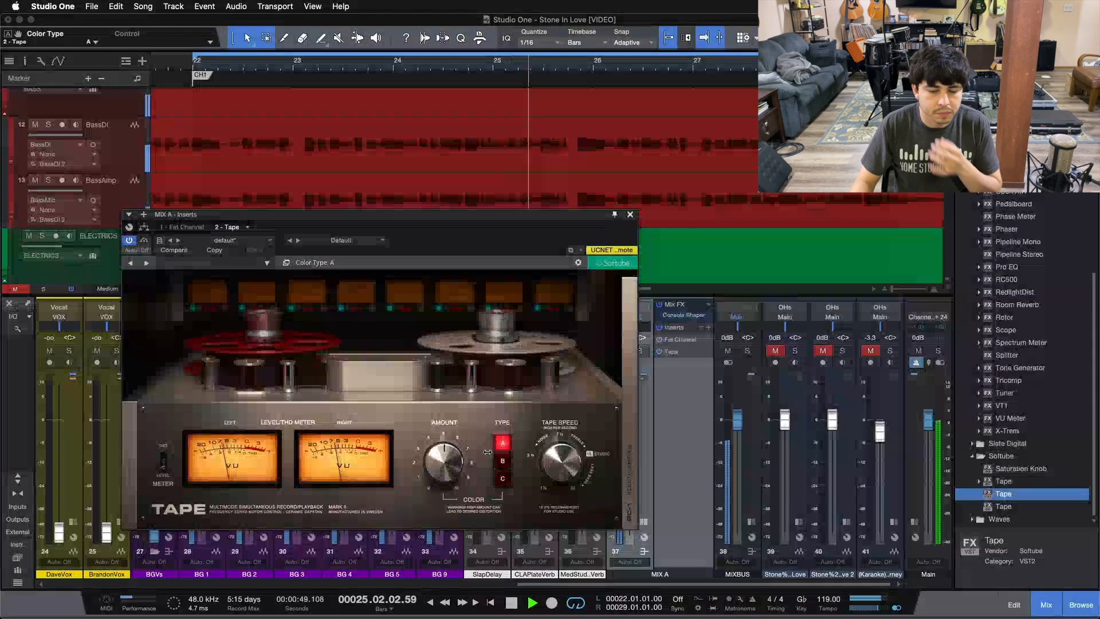
pyautogui.click(503, 478)
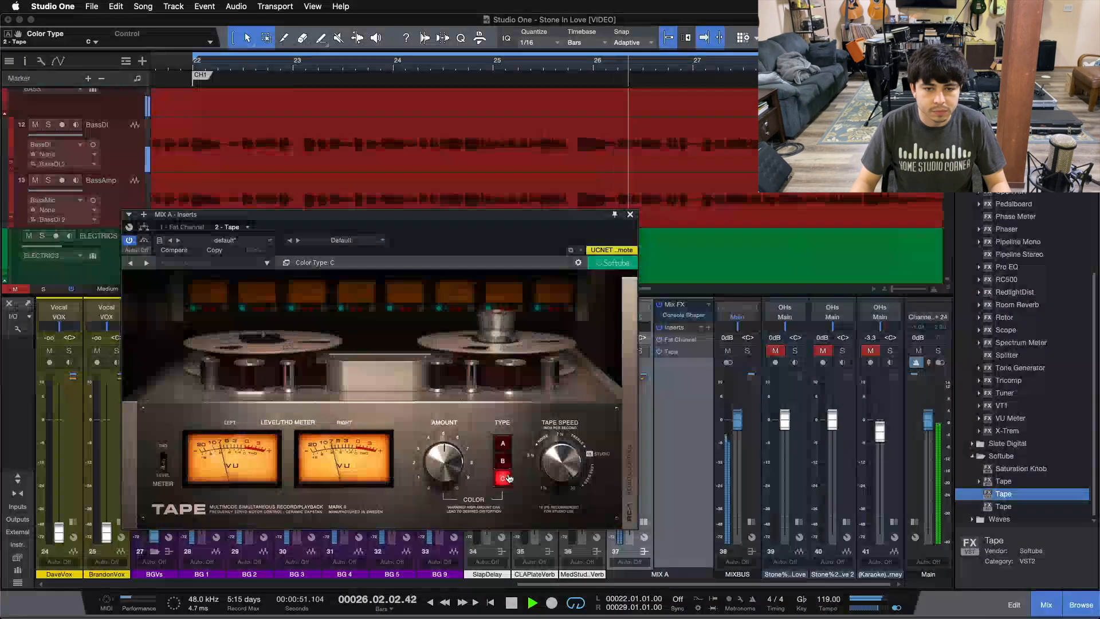
pyautogui.click(503, 446)
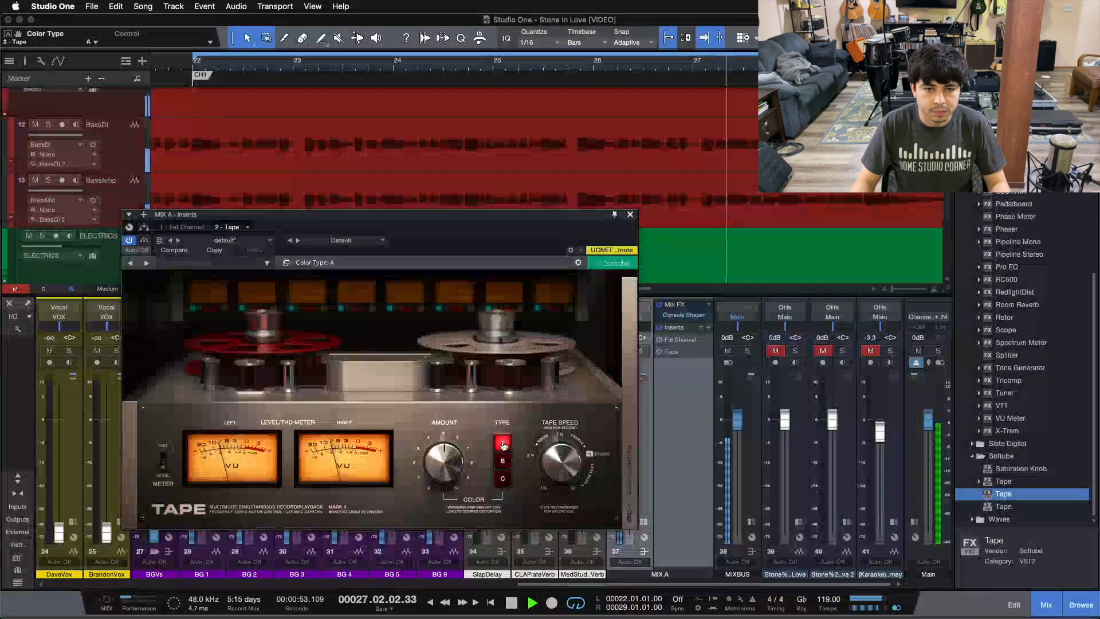
pyautogui.click(506, 483)
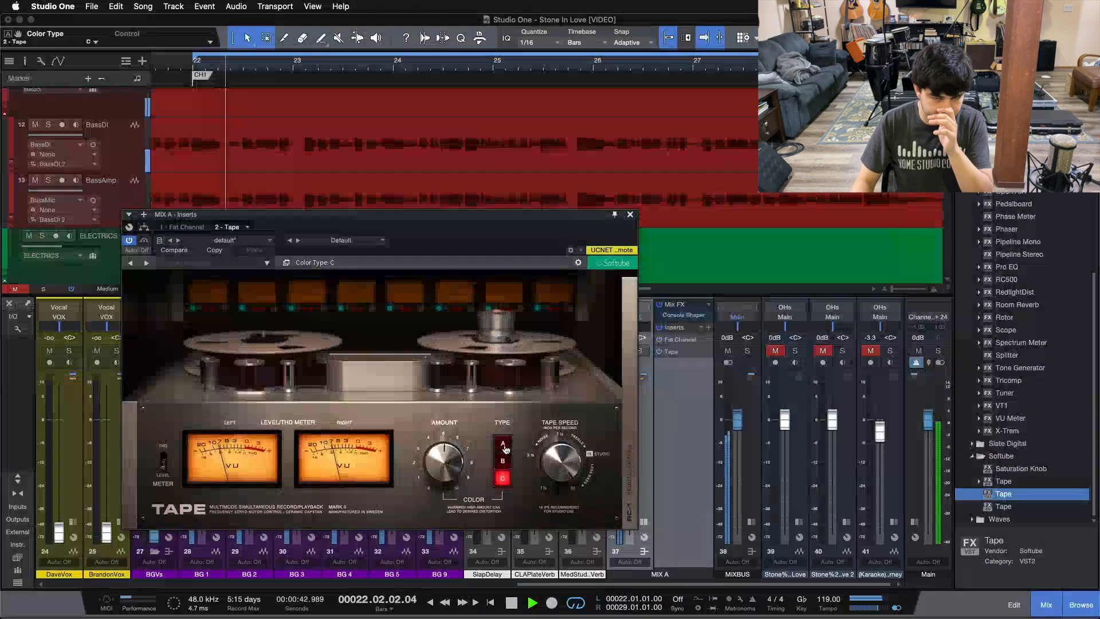
pyautogui.click(506, 450)
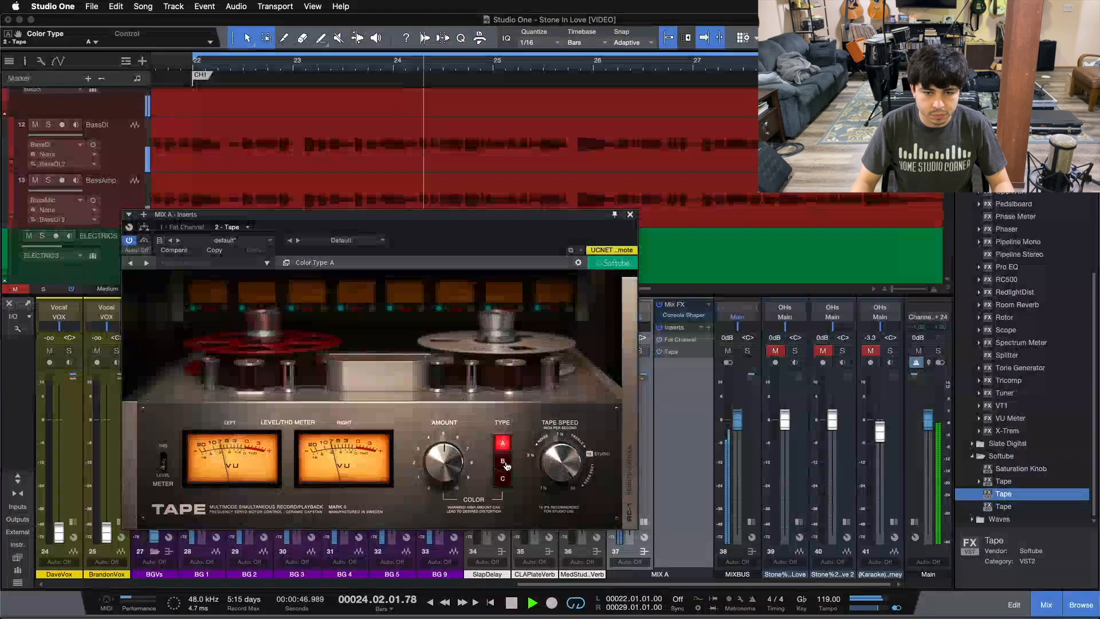
pyautogui.click(506, 465)
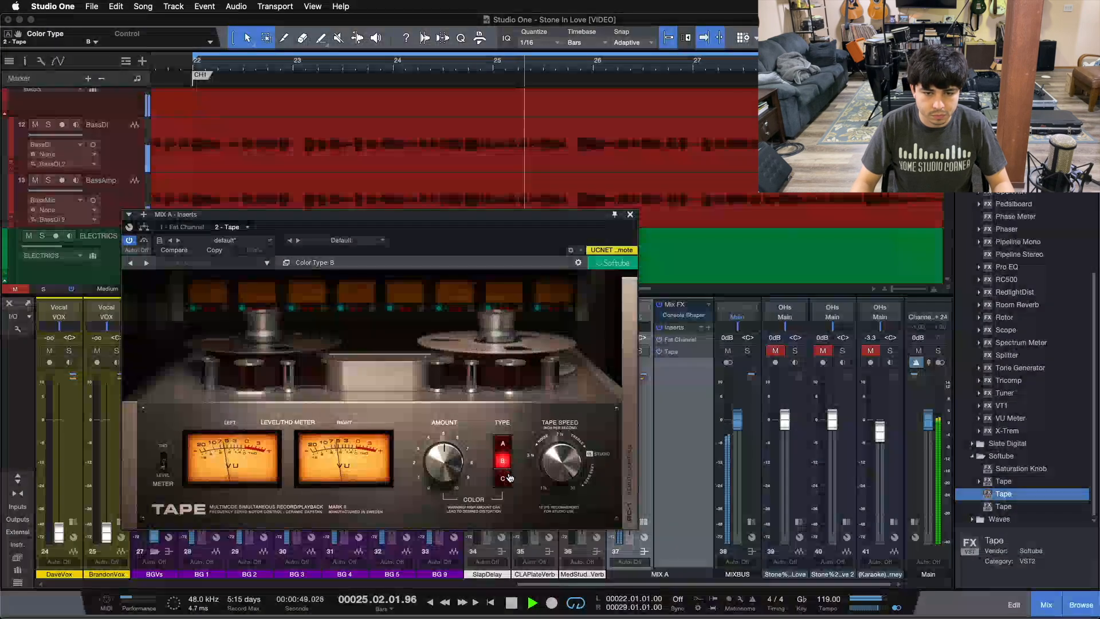
pyautogui.click(508, 479)
pyautogui.click(504, 446)
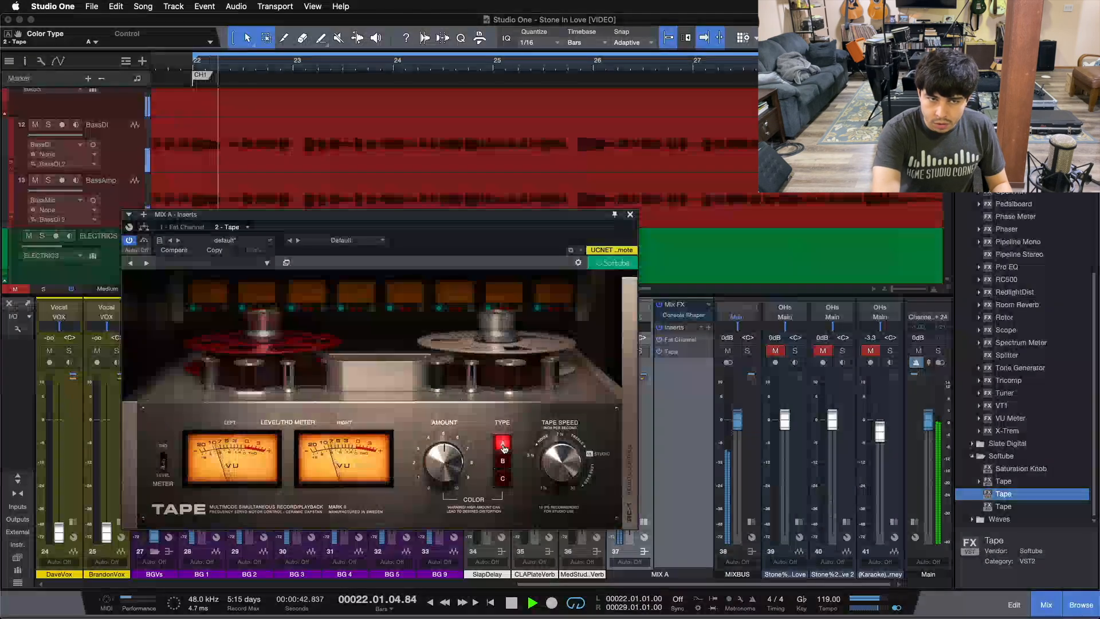
pyautogui.press('space')
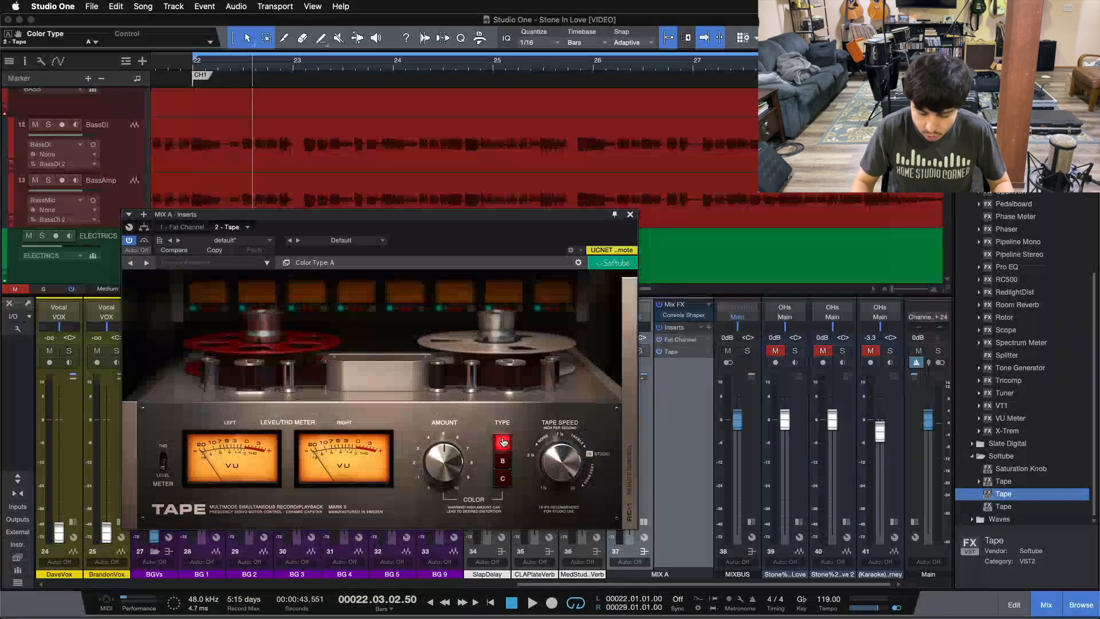
# - Replay from bar 22 starting on type A, audition types B, C and A, settle on type B, and stop playback
pyautogui.press('KP_1')
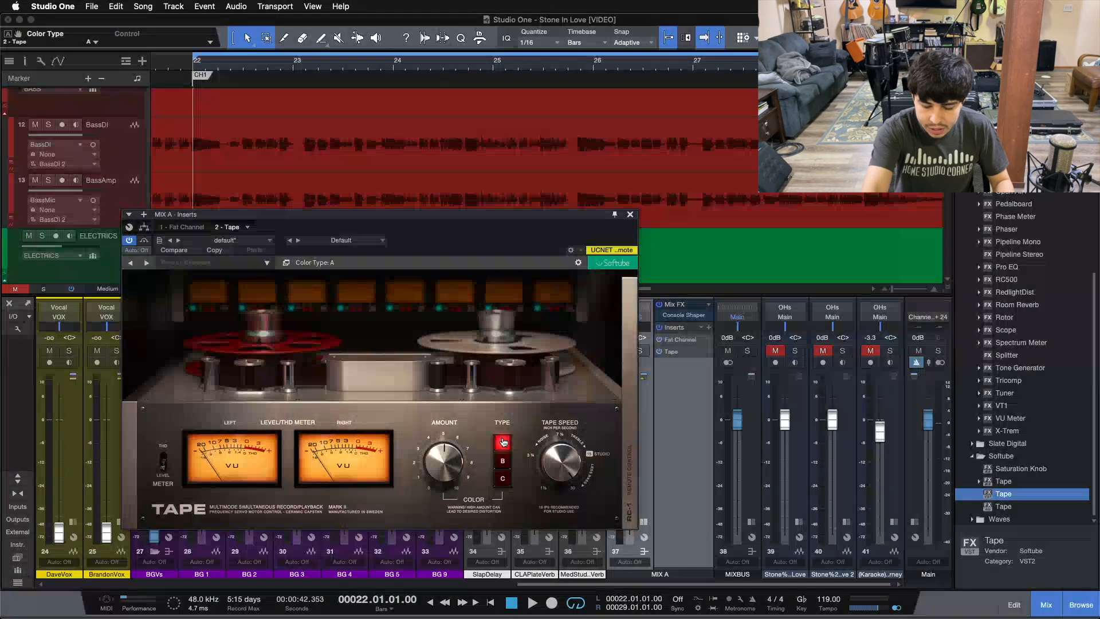
pyautogui.press('space')
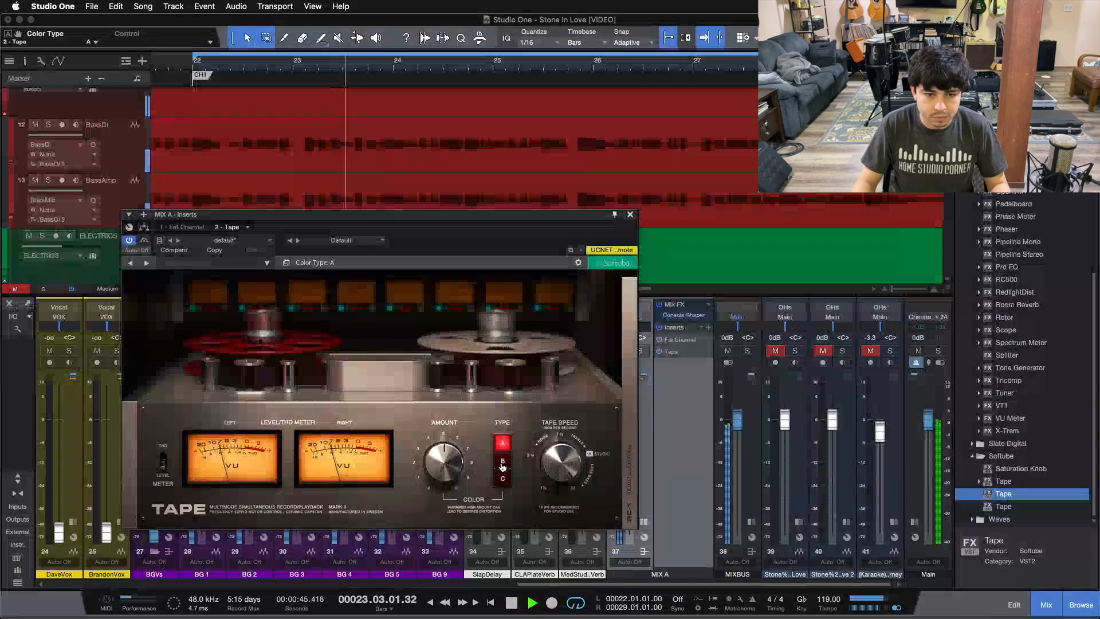
pyautogui.click(503, 462)
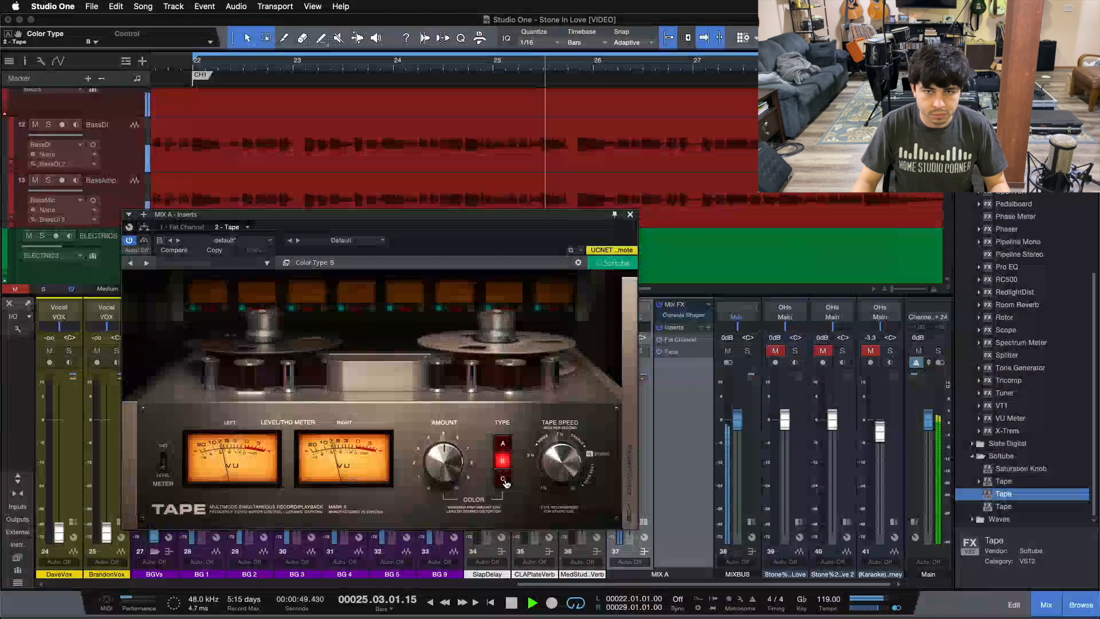
pyautogui.click(504, 480)
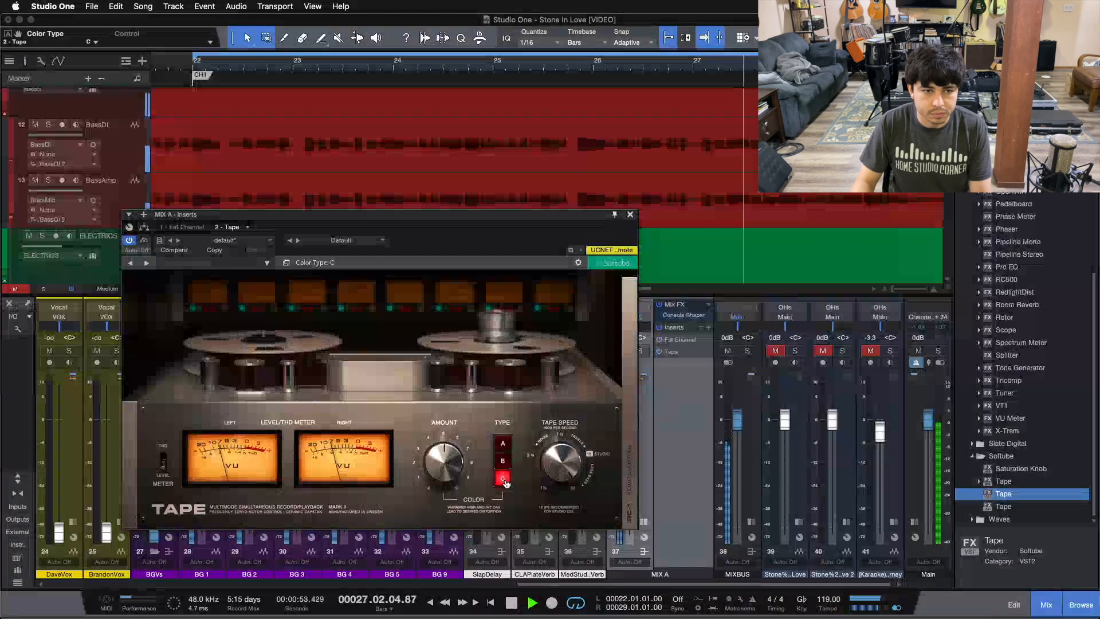
pyautogui.click(504, 446)
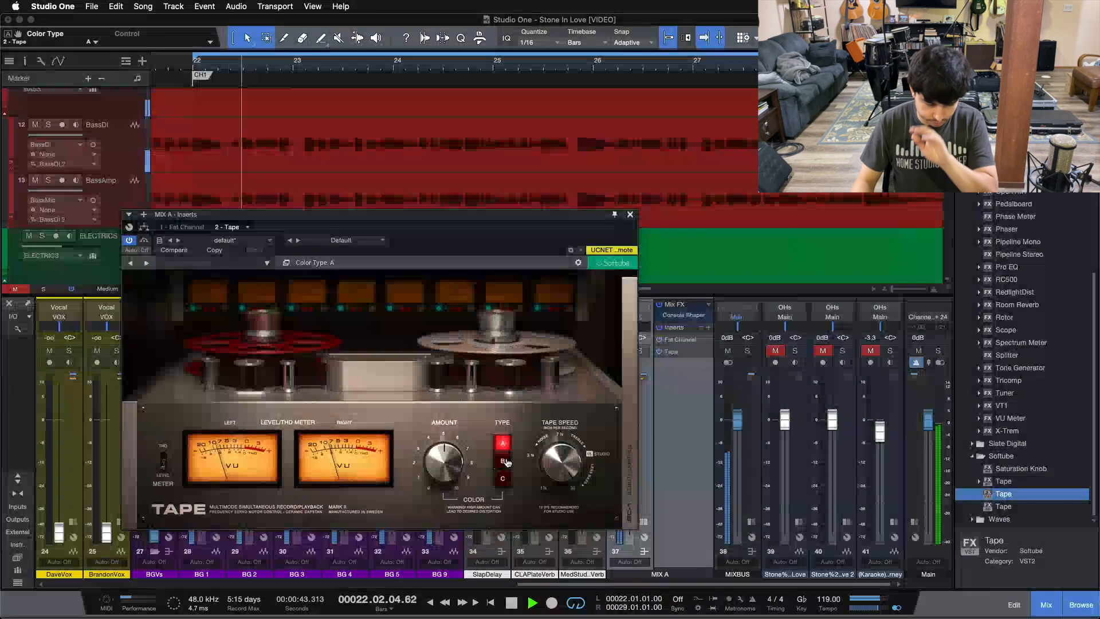
pyautogui.click(504, 461)
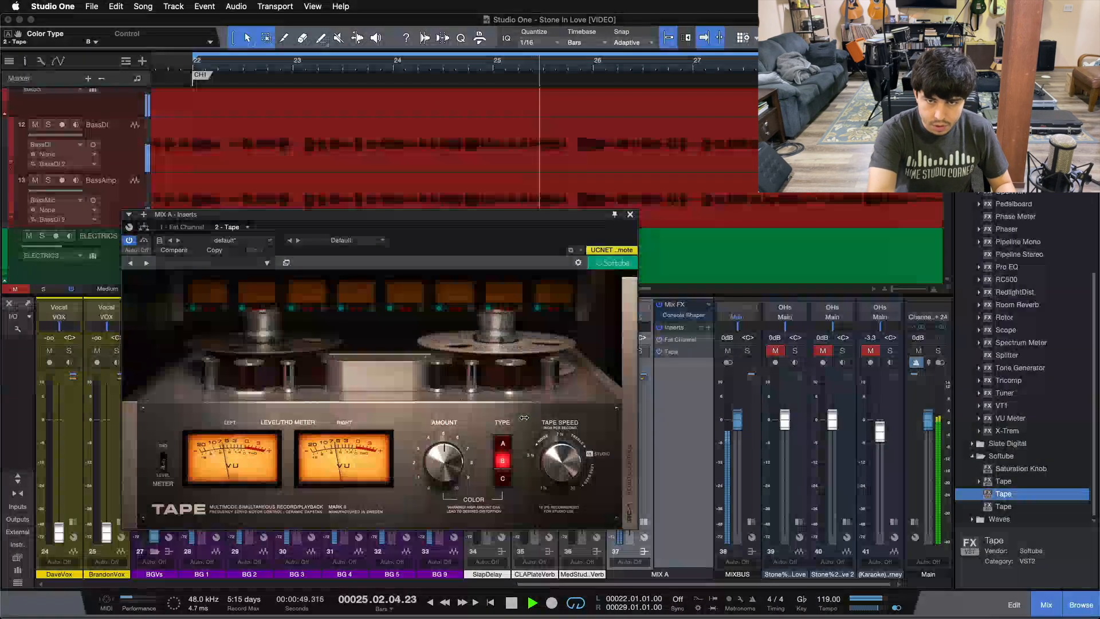
pyautogui.press('space')
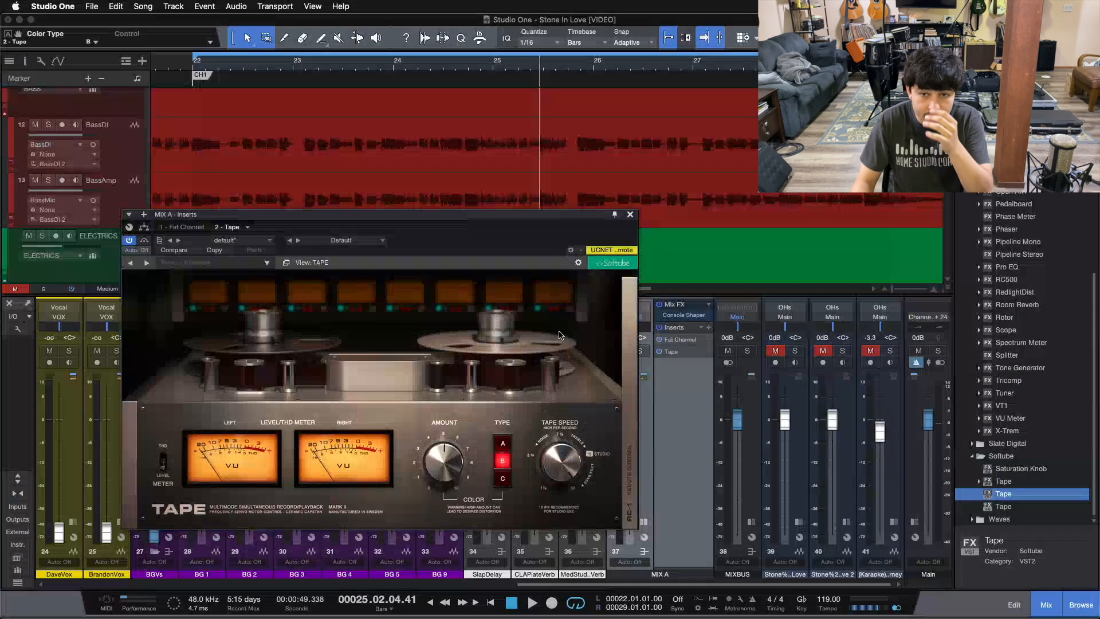
# - Close the Tape window, solo the KickLvl bus, and start playback from bar 22 to check the kick
pyautogui.click(630, 214)
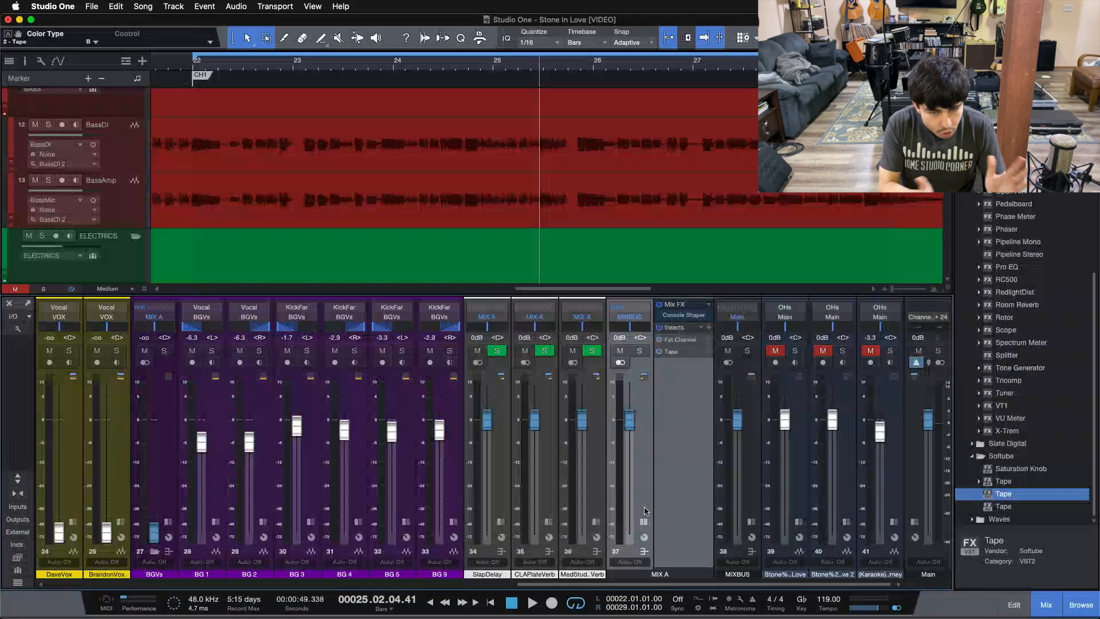
pyautogui.hscroll(-10, 191, 486)
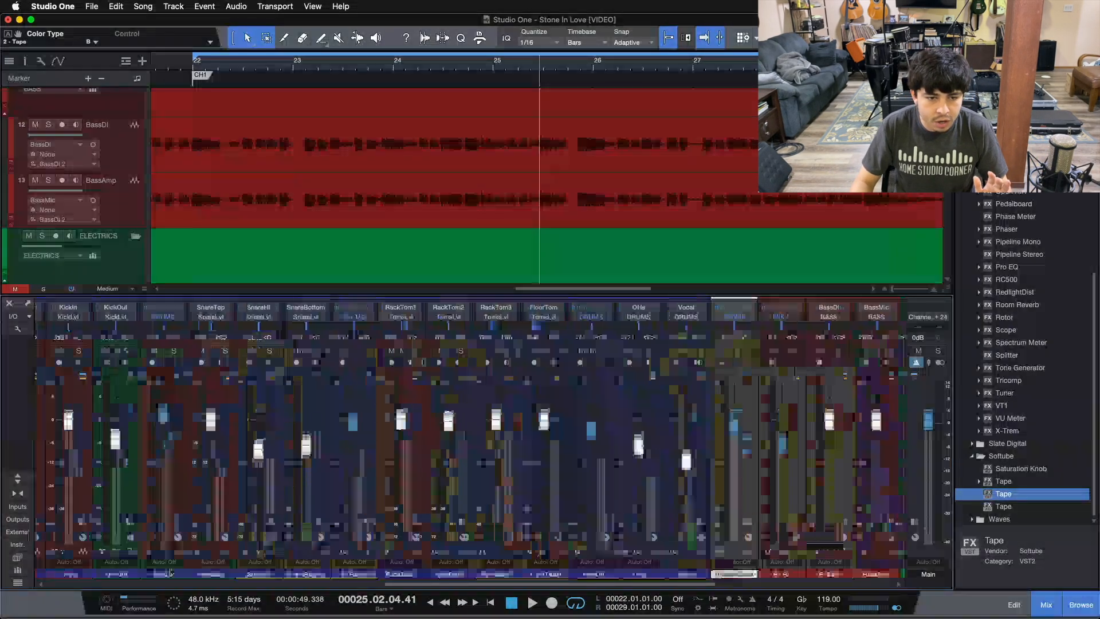
pyautogui.click(191, 485)
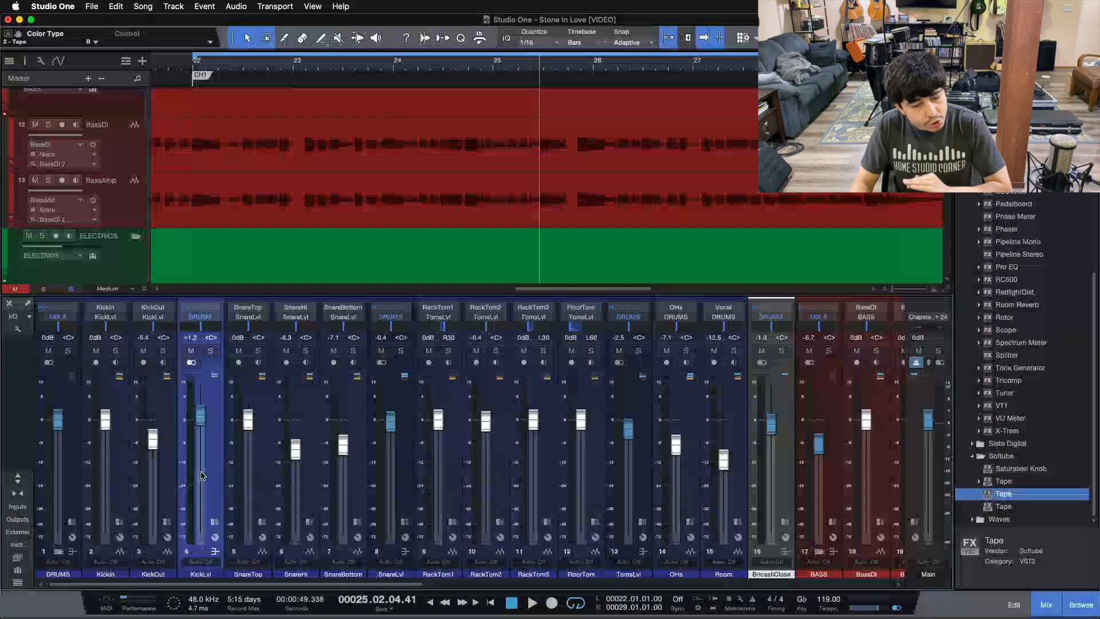
pyautogui.click(210, 350)
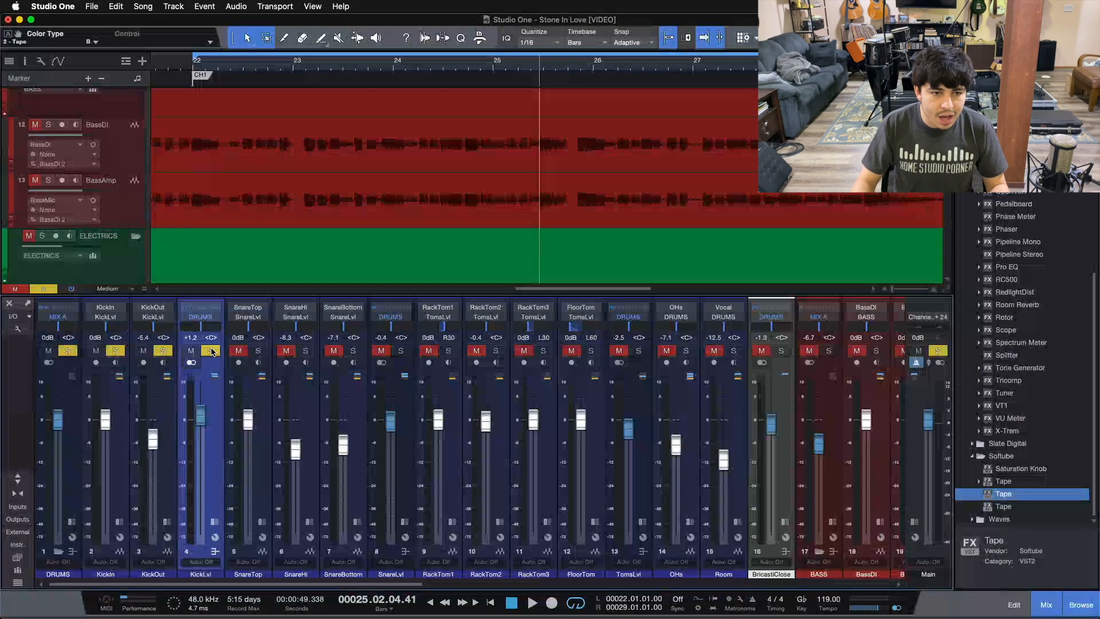
pyautogui.press('KP_1')
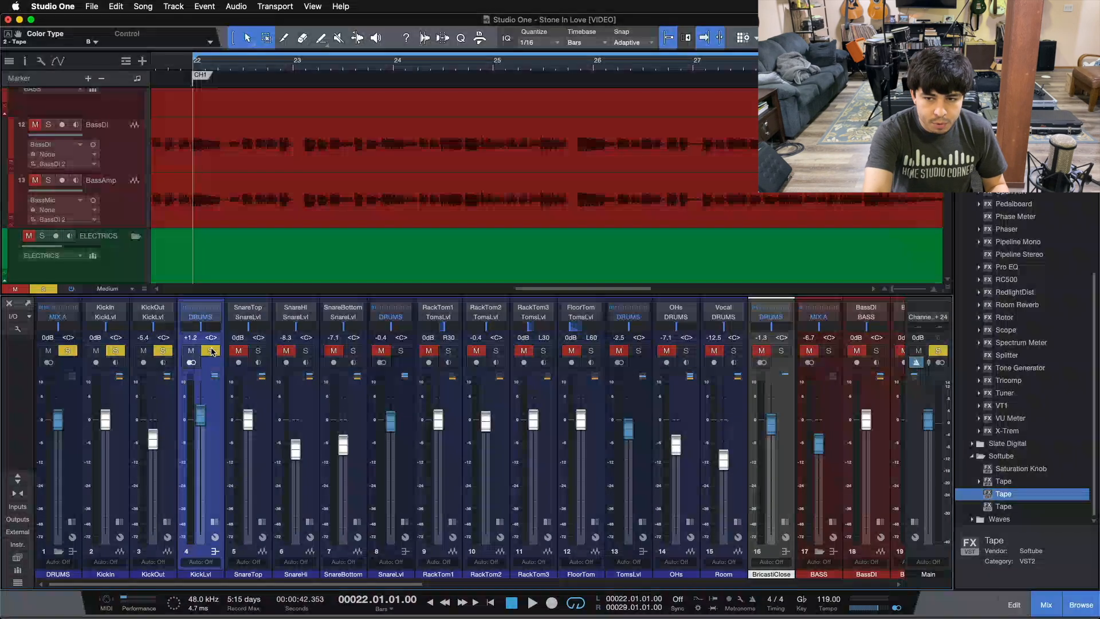
pyautogui.press('space')
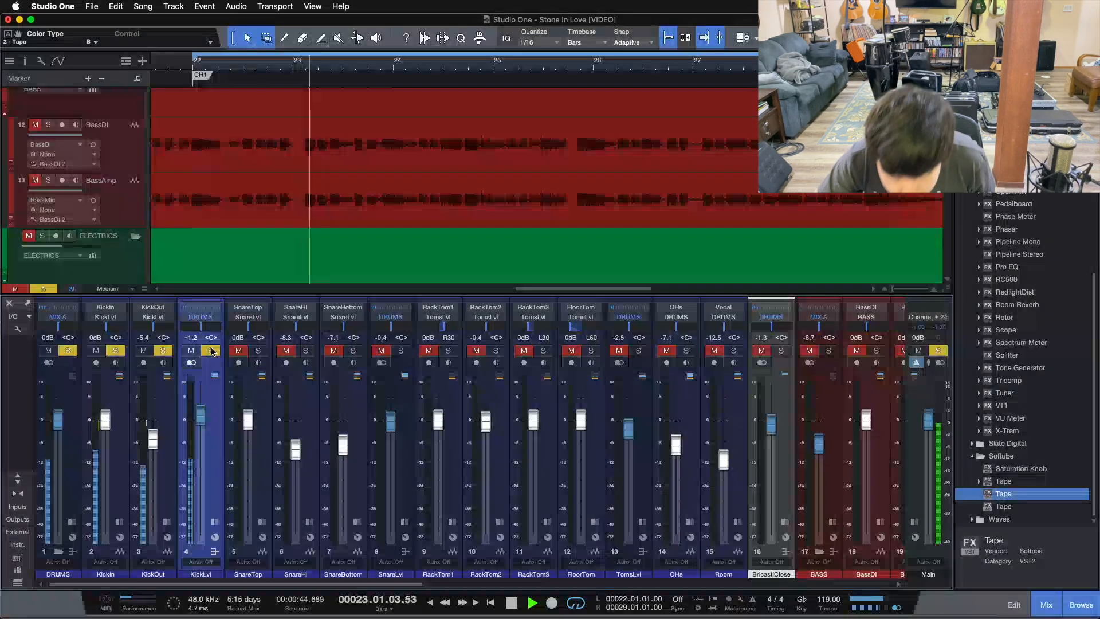
# - Solo the SnareLvl bus alongside the kick, reset its volume to 0 dB, and add the TomsLvl bus to the solo
pyautogui.click(402, 352)
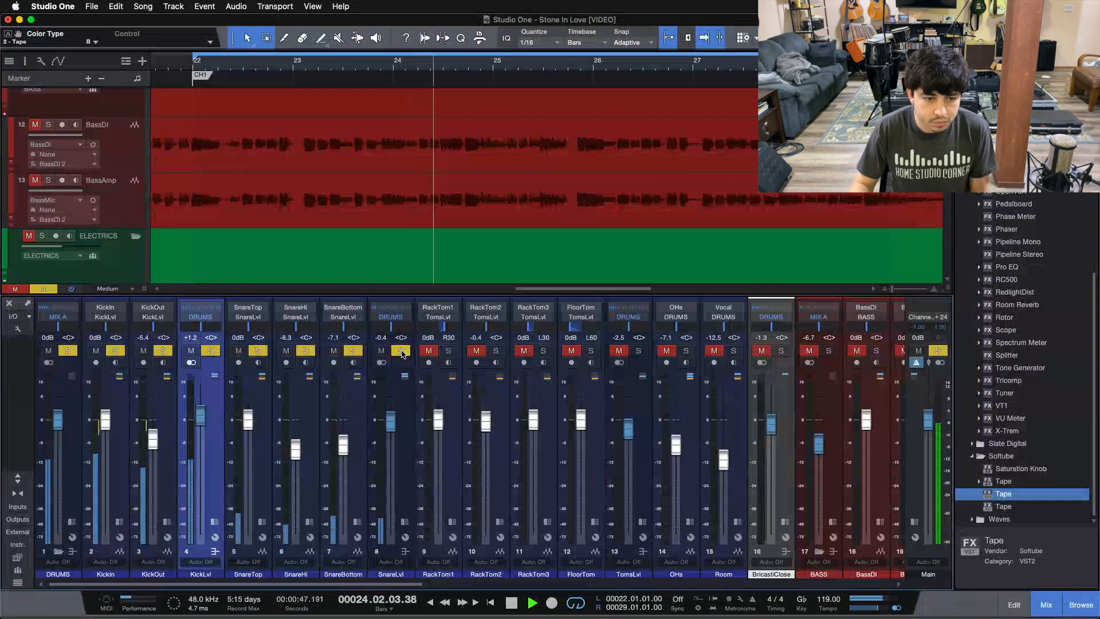
pyautogui.keyDown('super'); pyautogui.click(390, 424); pyautogui.keyUp('super')
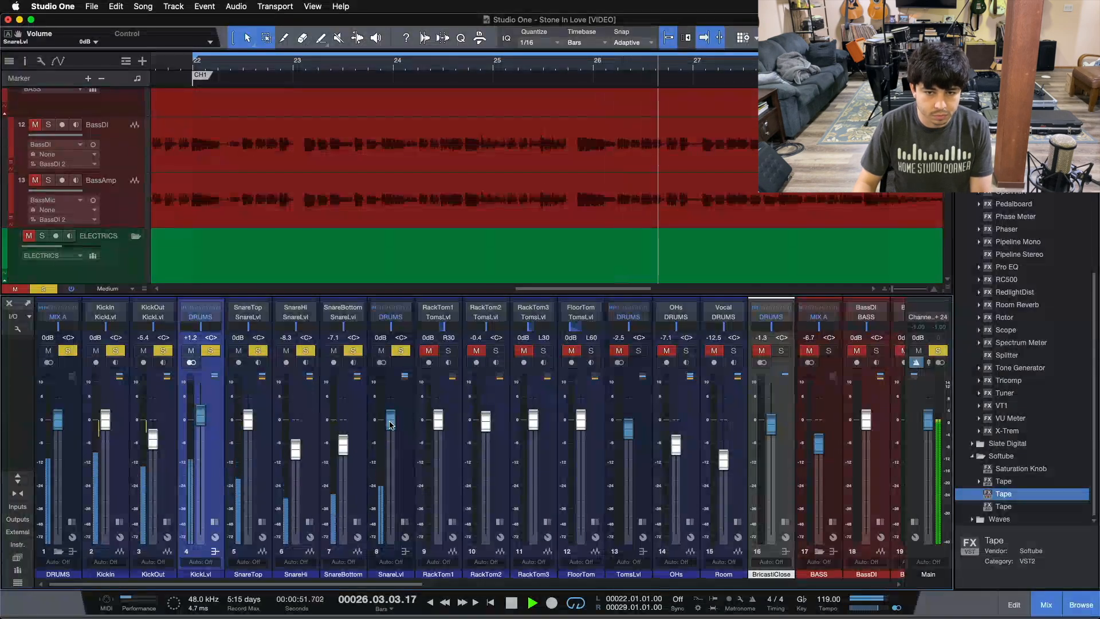
pyautogui.click(638, 350)
pyautogui.scroll(10, 569, 199)
pyautogui.scroll(-10, 568, 199)
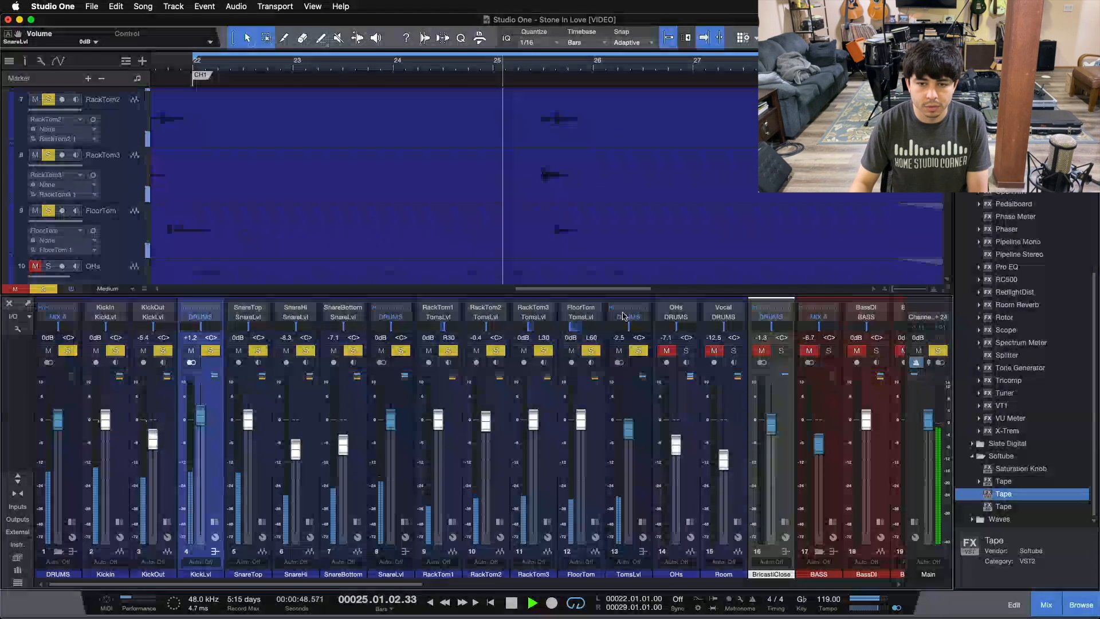
# - Solo the OHs channel, lower its volume to -7.5 dB, and bring in the Room and BricastiClose channels
pyautogui.click(686, 350)
pyautogui.moveTo(679, 451); pyautogui.dragTo(678, 449)
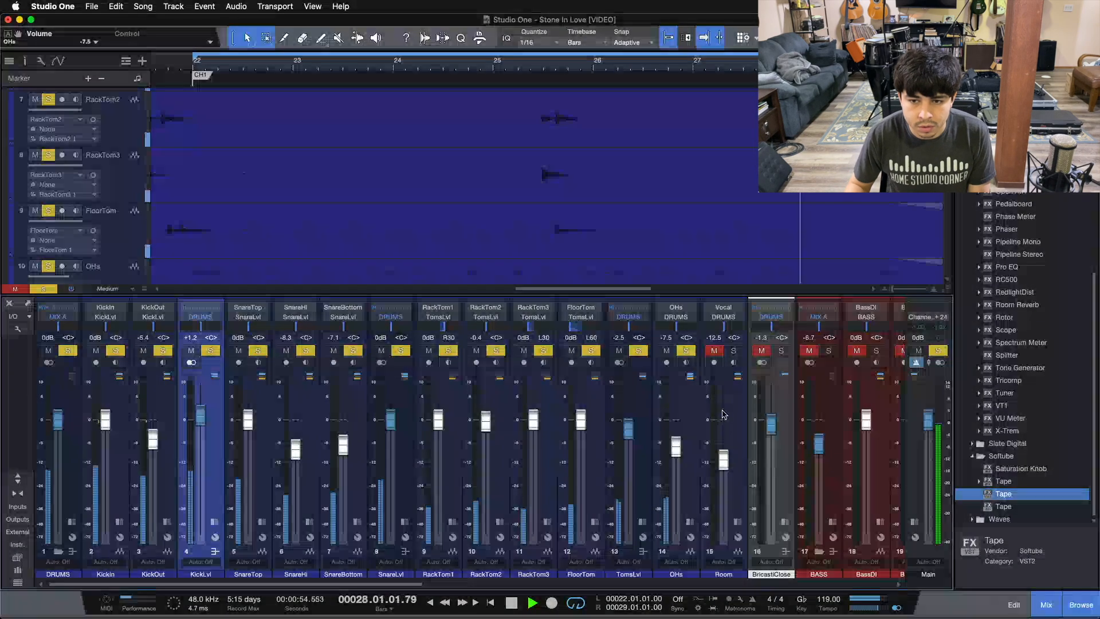
pyautogui.click(733, 352)
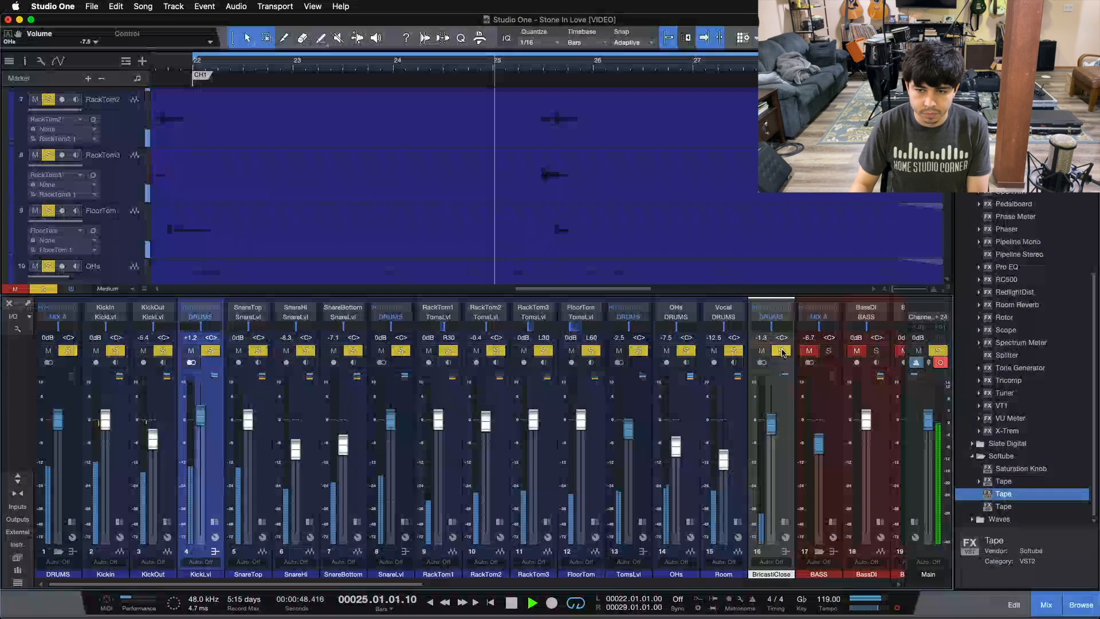
# - Add the BASS bus to the solo and lower its volume to -7.1 dB against the drums
pyautogui.hscroll(4, 472, 590)
pyautogui.hscroll(9, 472, 590)
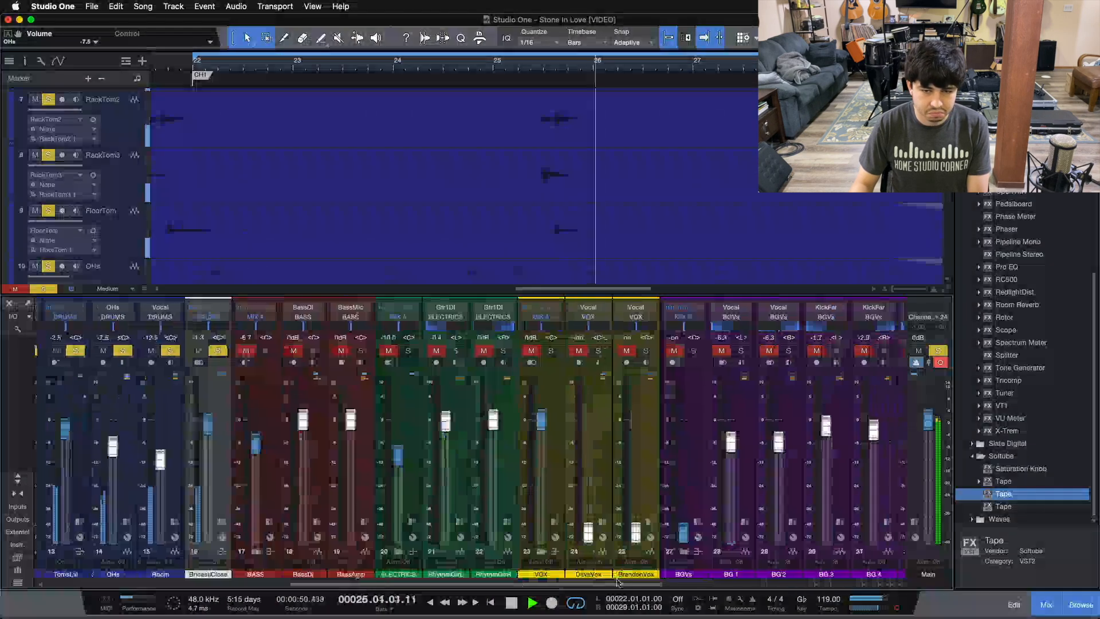
pyautogui.click(267, 351)
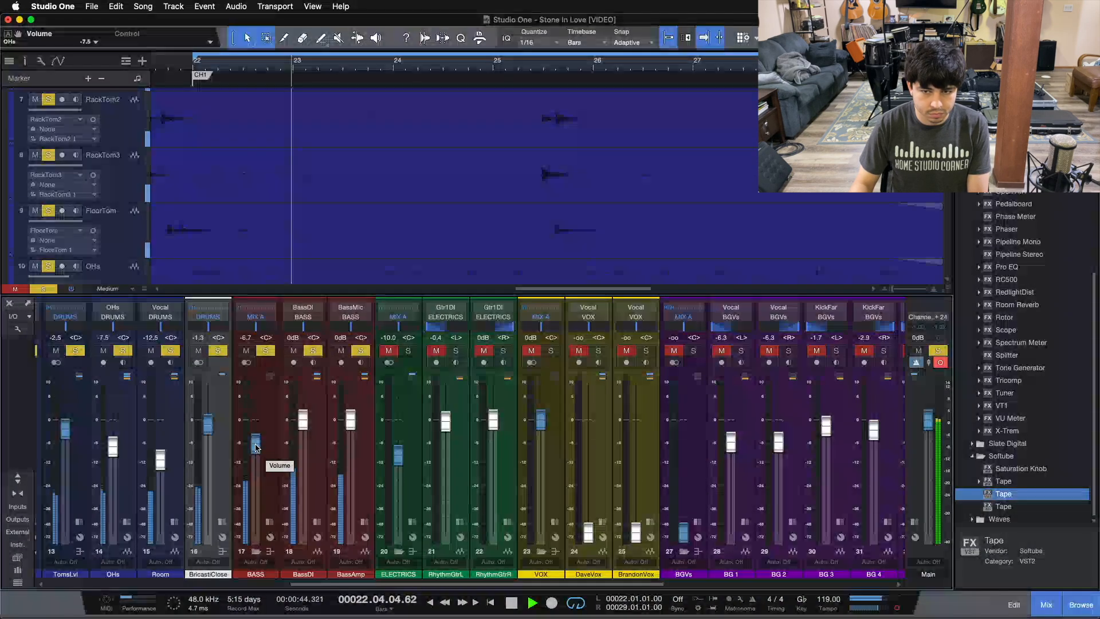
pyautogui.moveTo(256, 446); pyautogui.dragTo(256, 448)
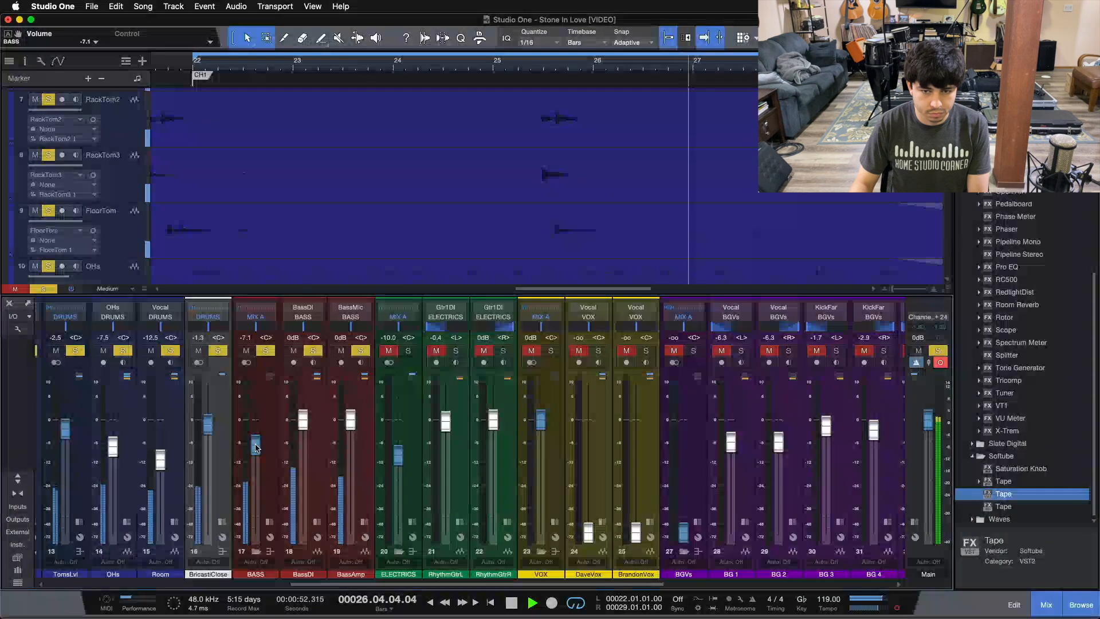
# - Add the ELECTRICS bus to the solo, set the BASS bus volume to -6.7 dB, and clear the clip indicator
pyautogui.click(407, 351)
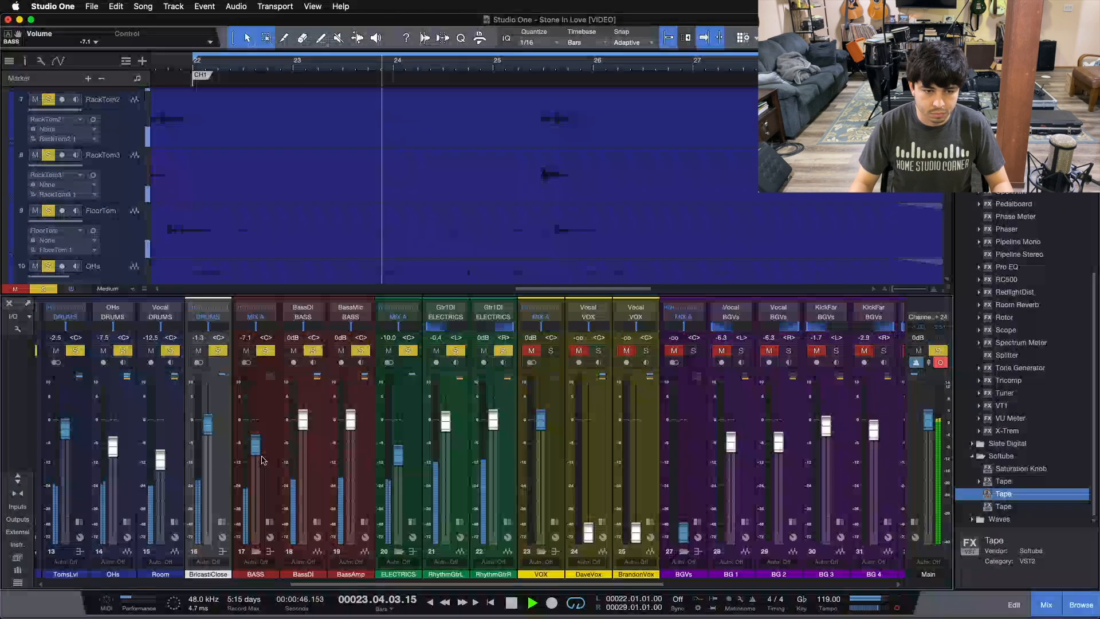
pyautogui.moveTo(256, 446); pyautogui.dragTo(257, 444)
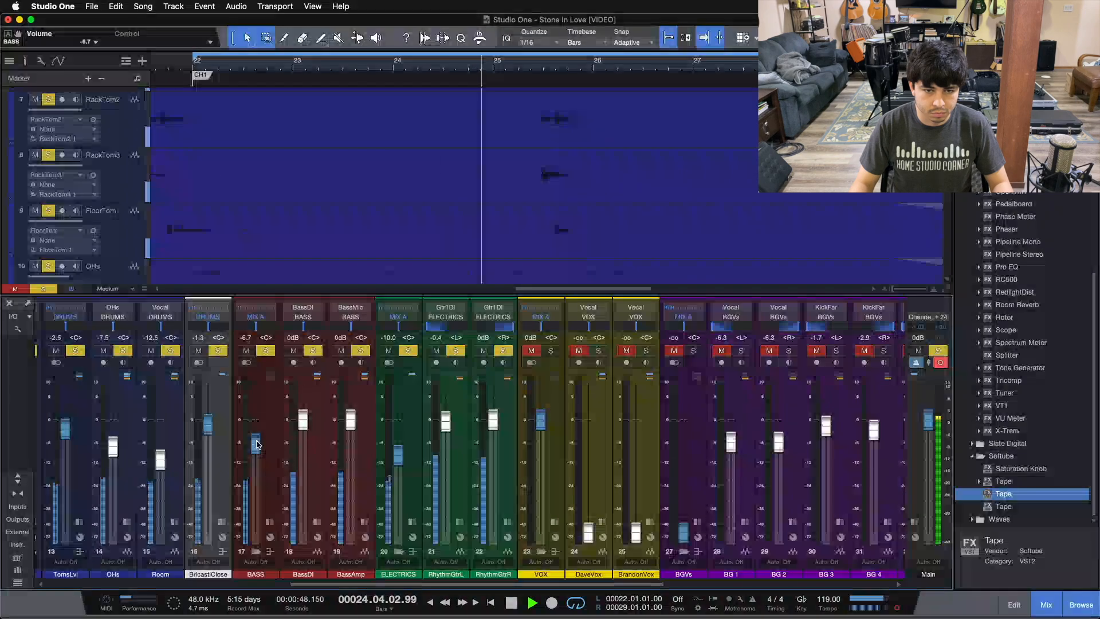
pyautogui.click(896, 609)
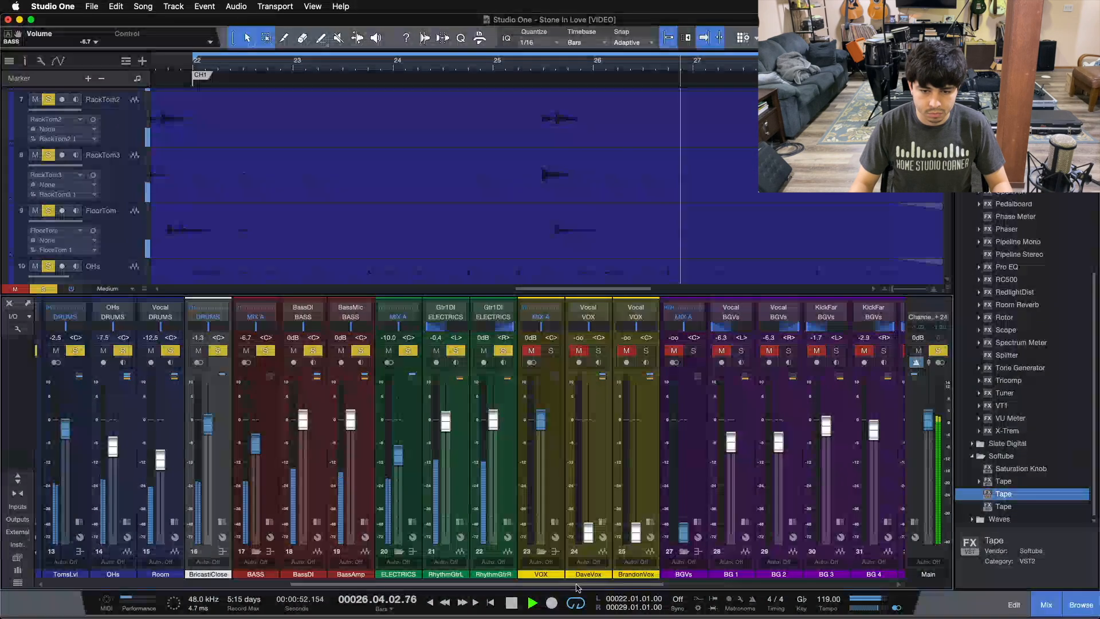
# - Clear all solos, check levels across the mixer channels while the full mix plays, and stop playback
pyautogui.moveTo(580, 582); pyautogui.dragTo(338, 583)
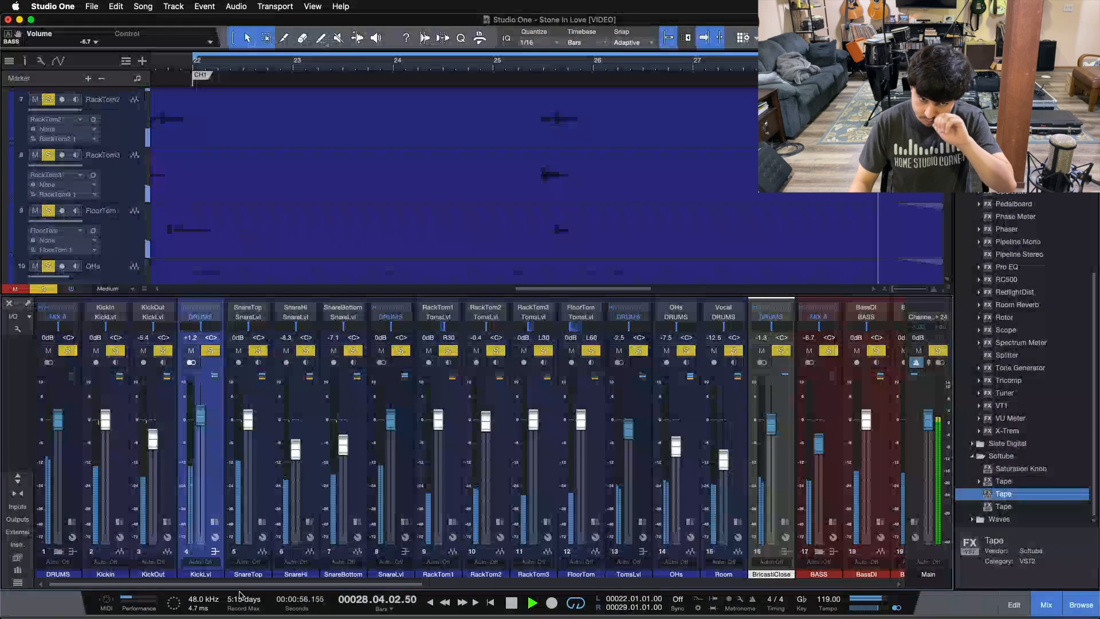
pyautogui.moveTo(358, 584); pyautogui.dragTo(828, 585)
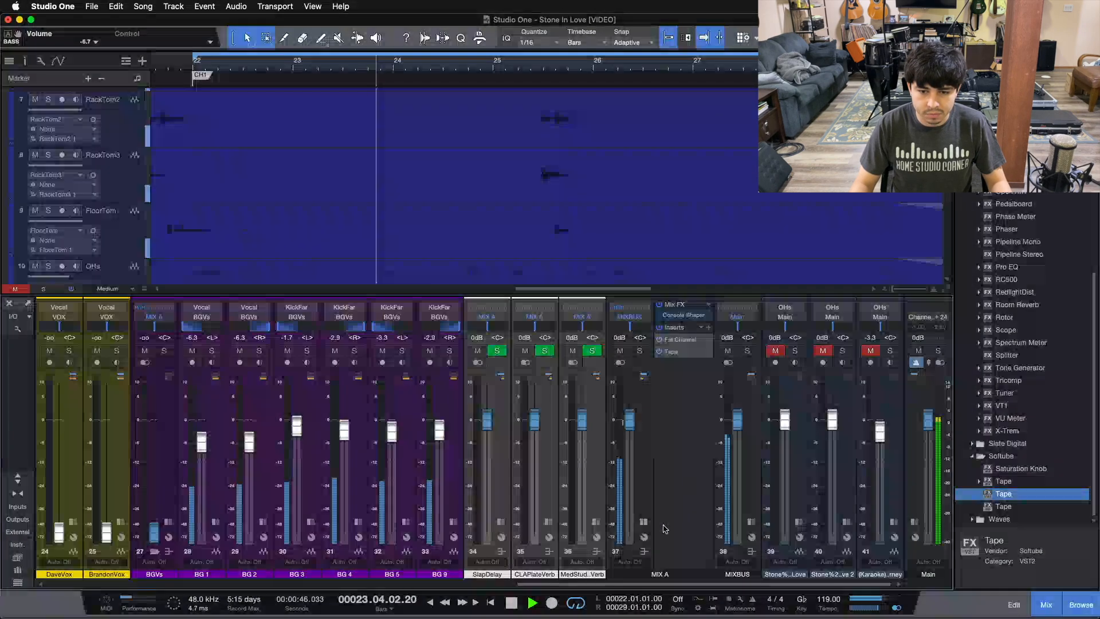
pyautogui.click(248, 585)
pyautogui.click(248, 585)
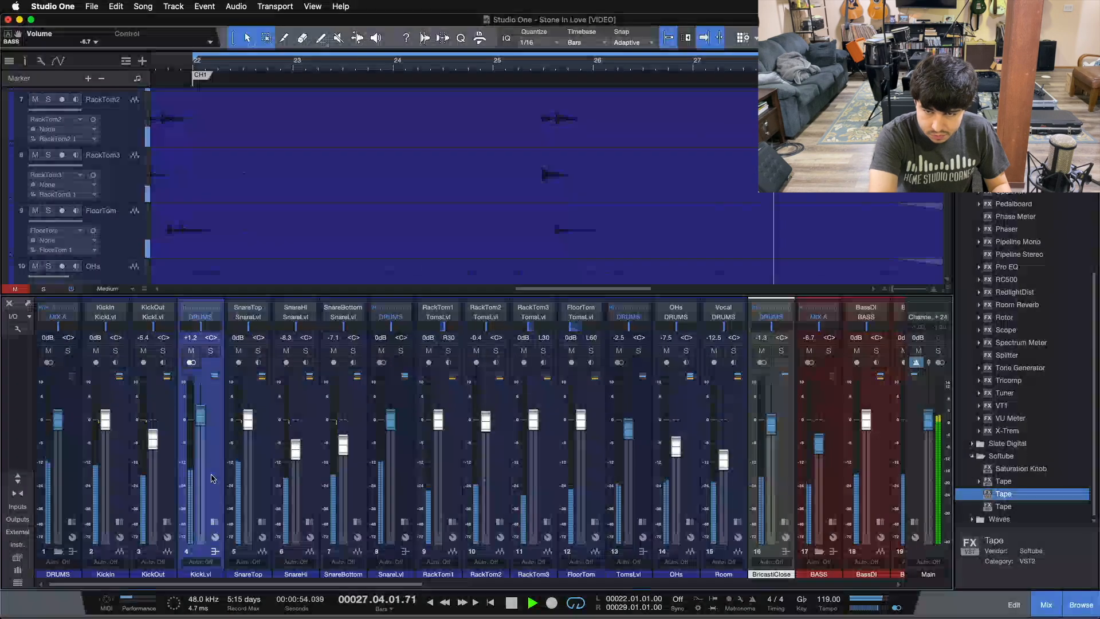
pyautogui.press('space')
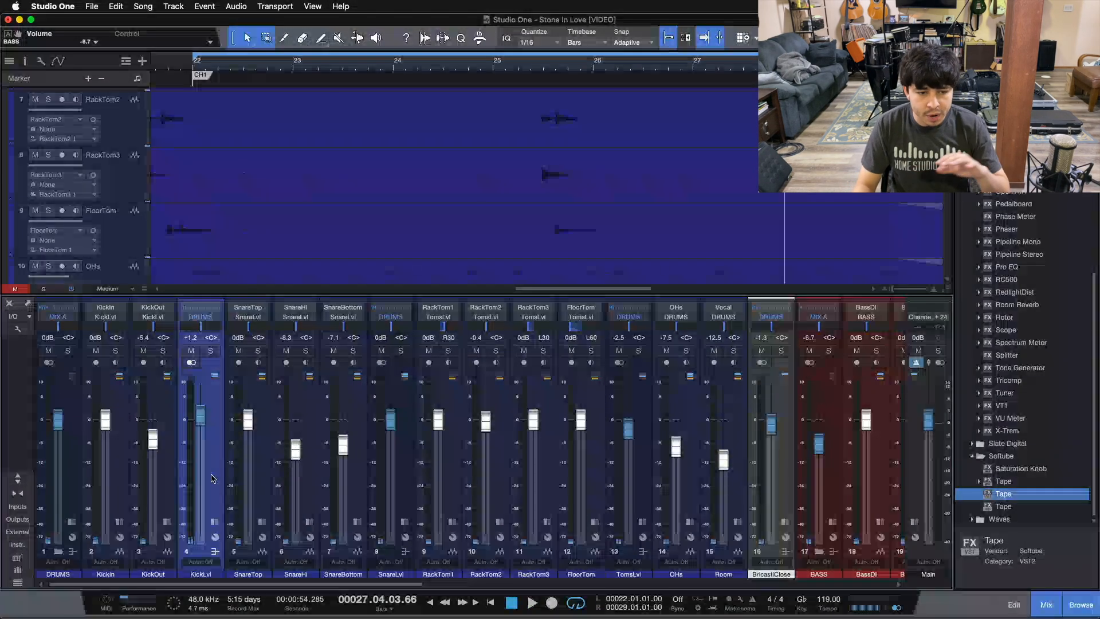
# - Review the SnareLvl and BASS bus levels in the mixer and return to the MIX A bus
pyautogui.click(401, 469)
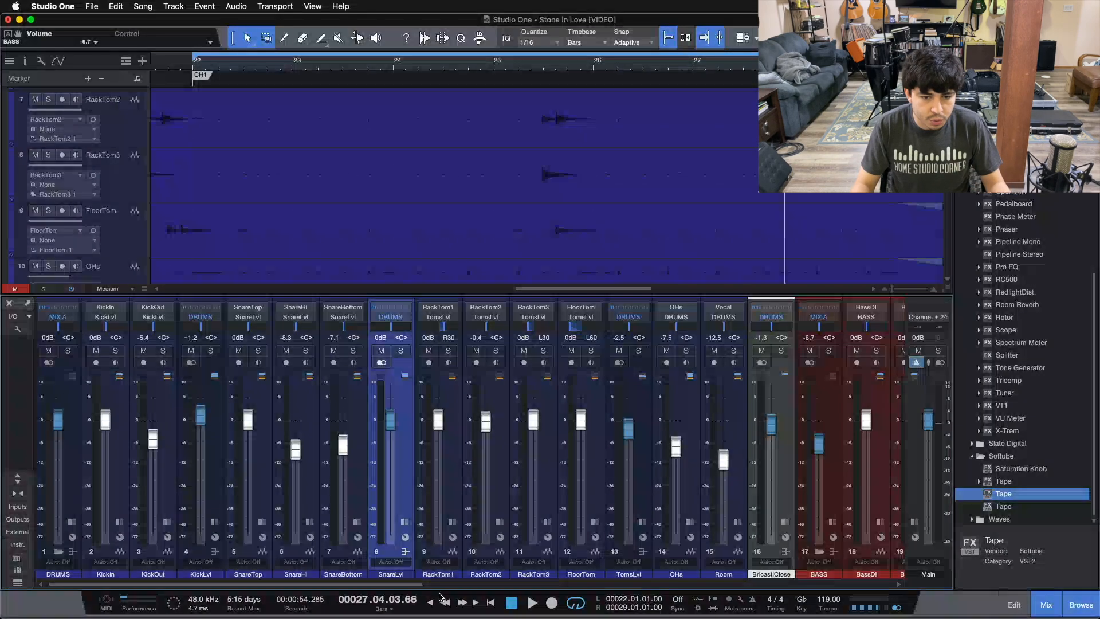
pyautogui.hscroll(10, 332, 469)
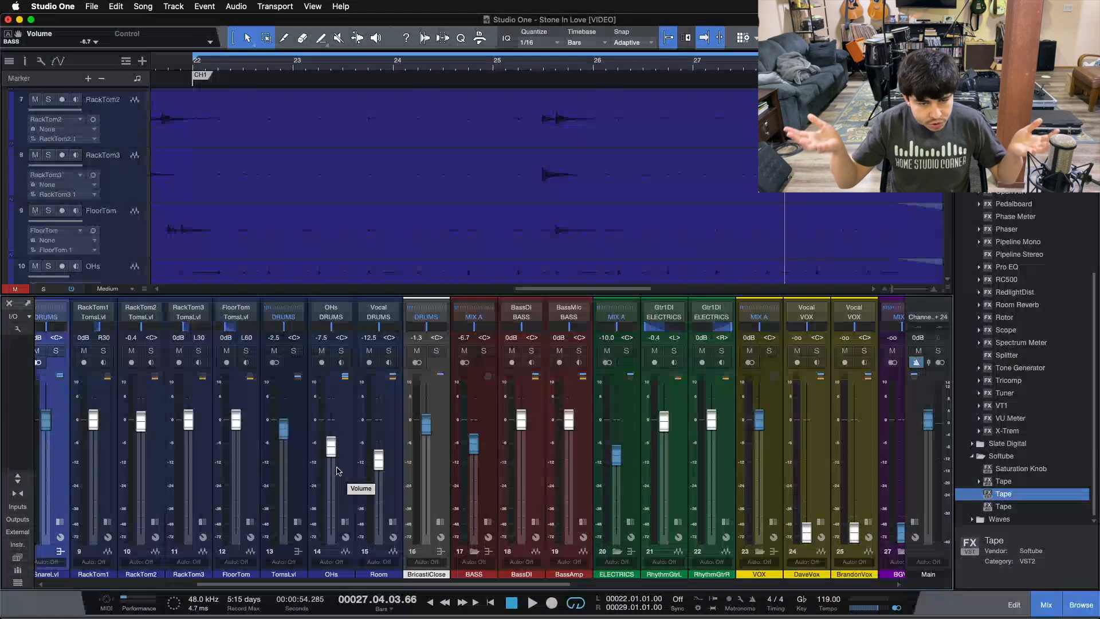
pyautogui.click(486, 484)
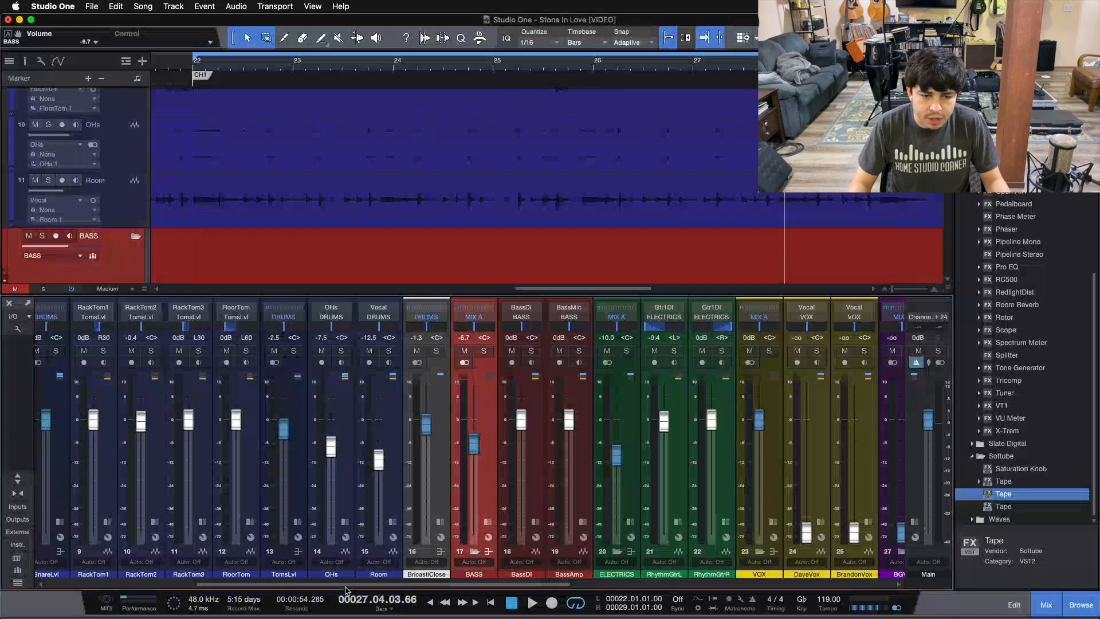
pyautogui.moveTo(346, 584); pyautogui.dragTo(682, 559)
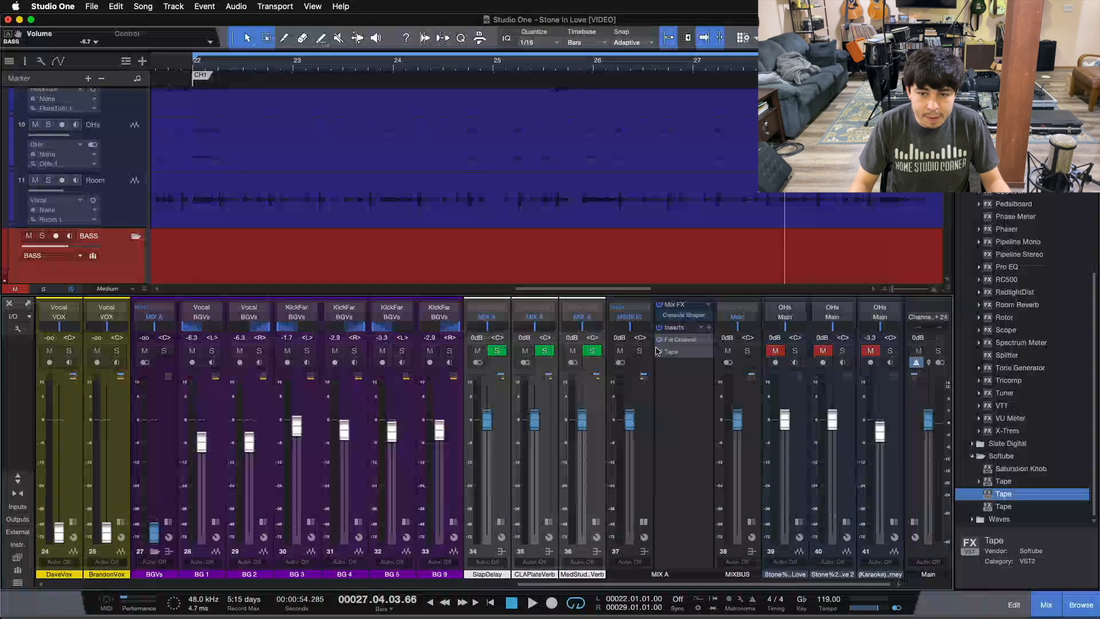
# - Reopen Tape on the MIX A bus, play from bar 22 while toggling its bypass, and stop playback with it active
pyautogui.click(669, 359)
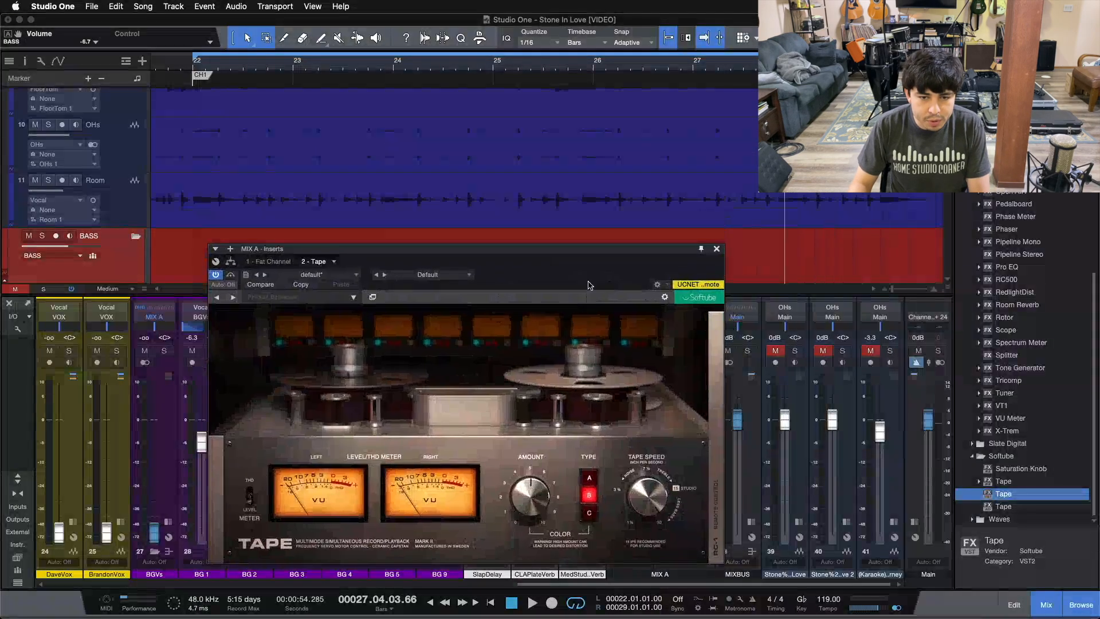
pyautogui.moveTo(588, 284); pyautogui.dragTo(667, 248)
pyautogui.press('KP_1')
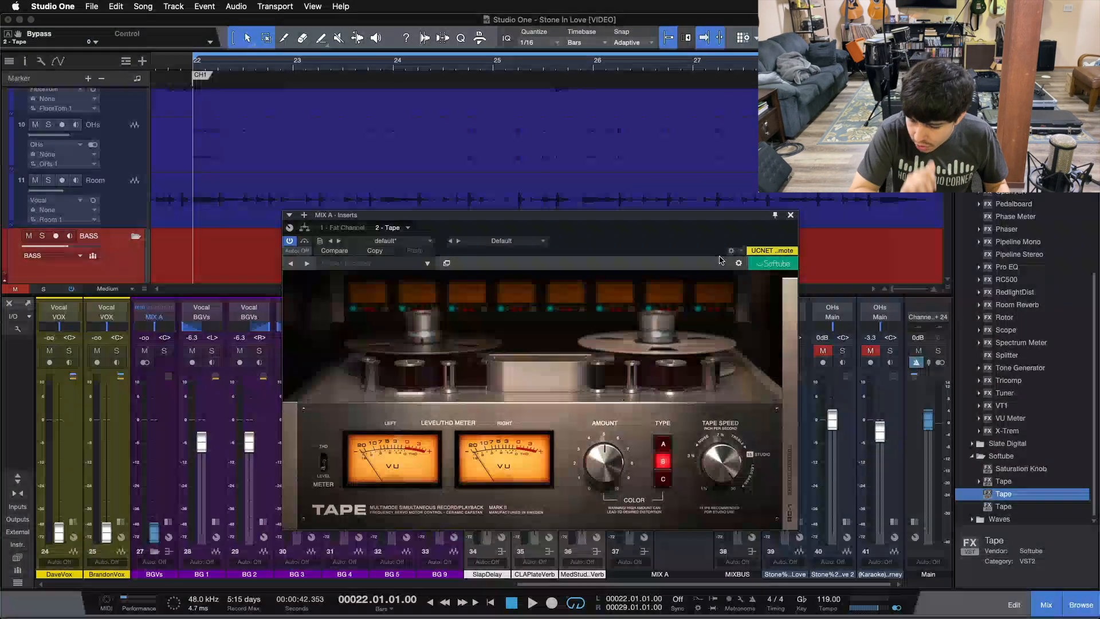
pyautogui.press('space')
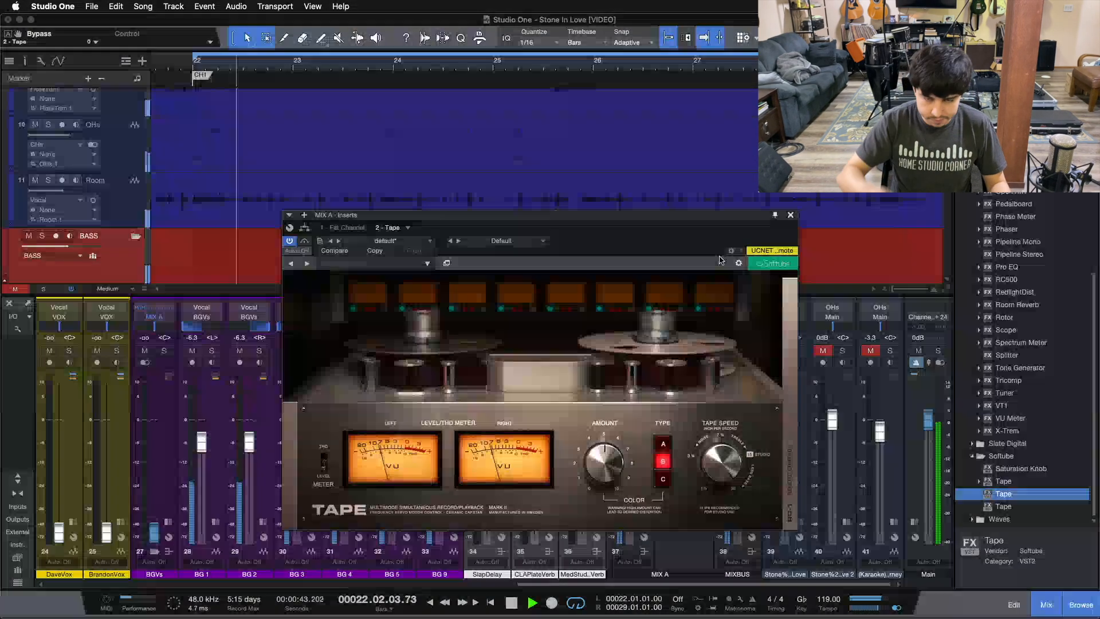
pyautogui.click(304, 240)
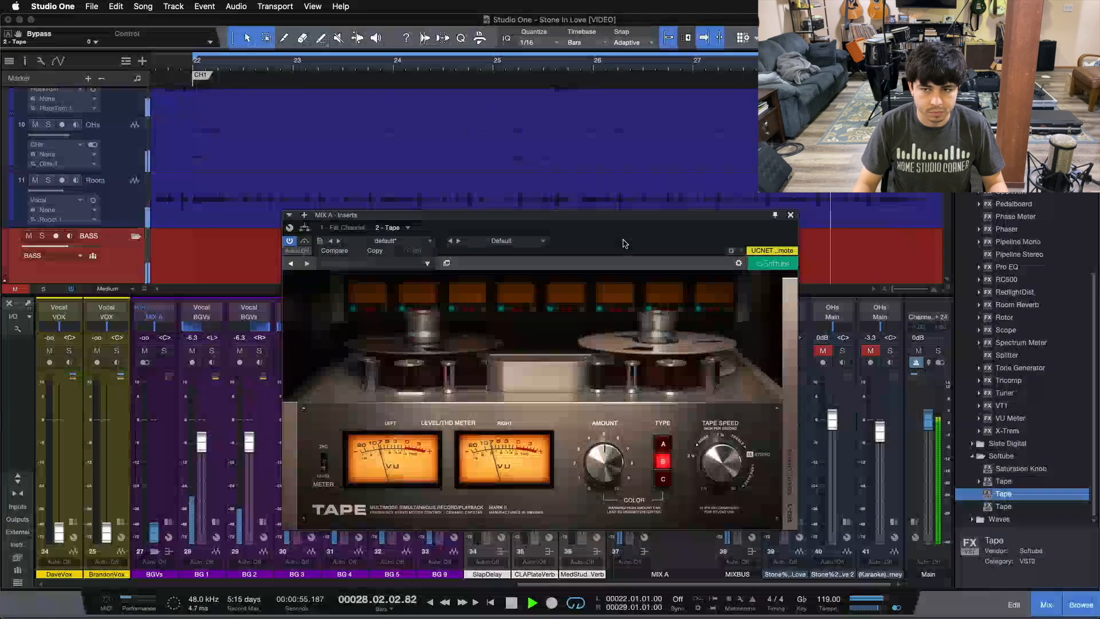
pyautogui.click(305, 241)
pyautogui.click(306, 241)
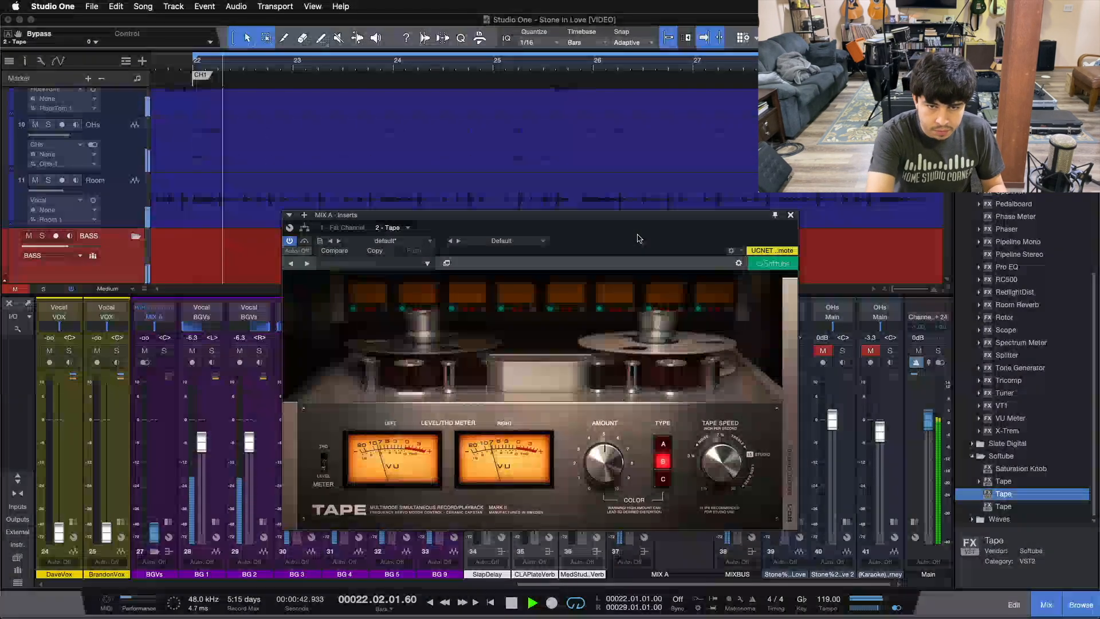
pyautogui.press('space')
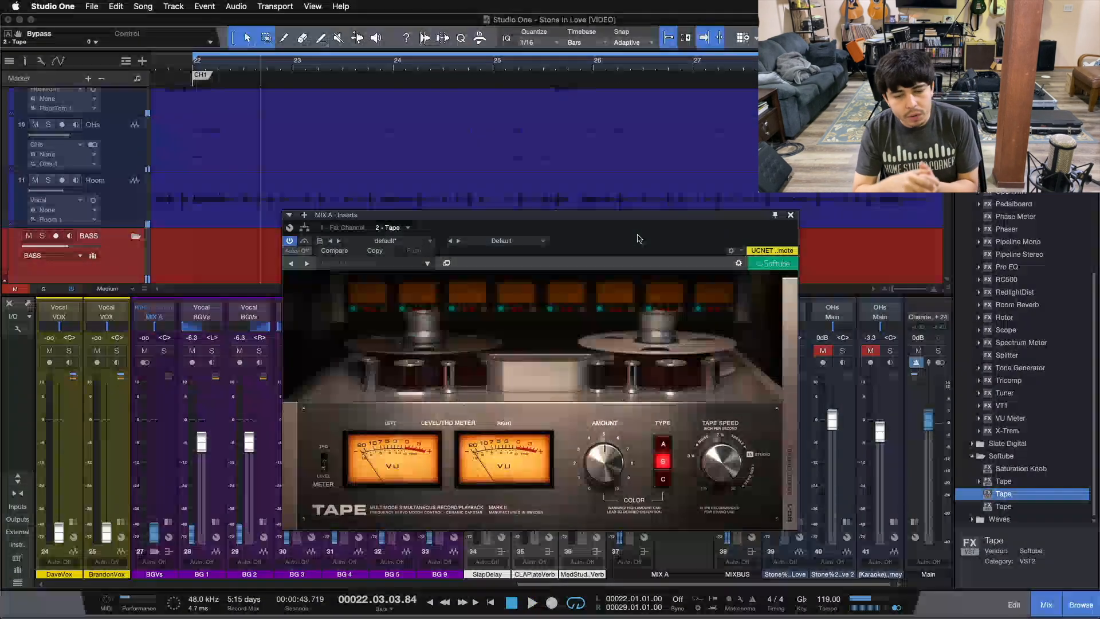